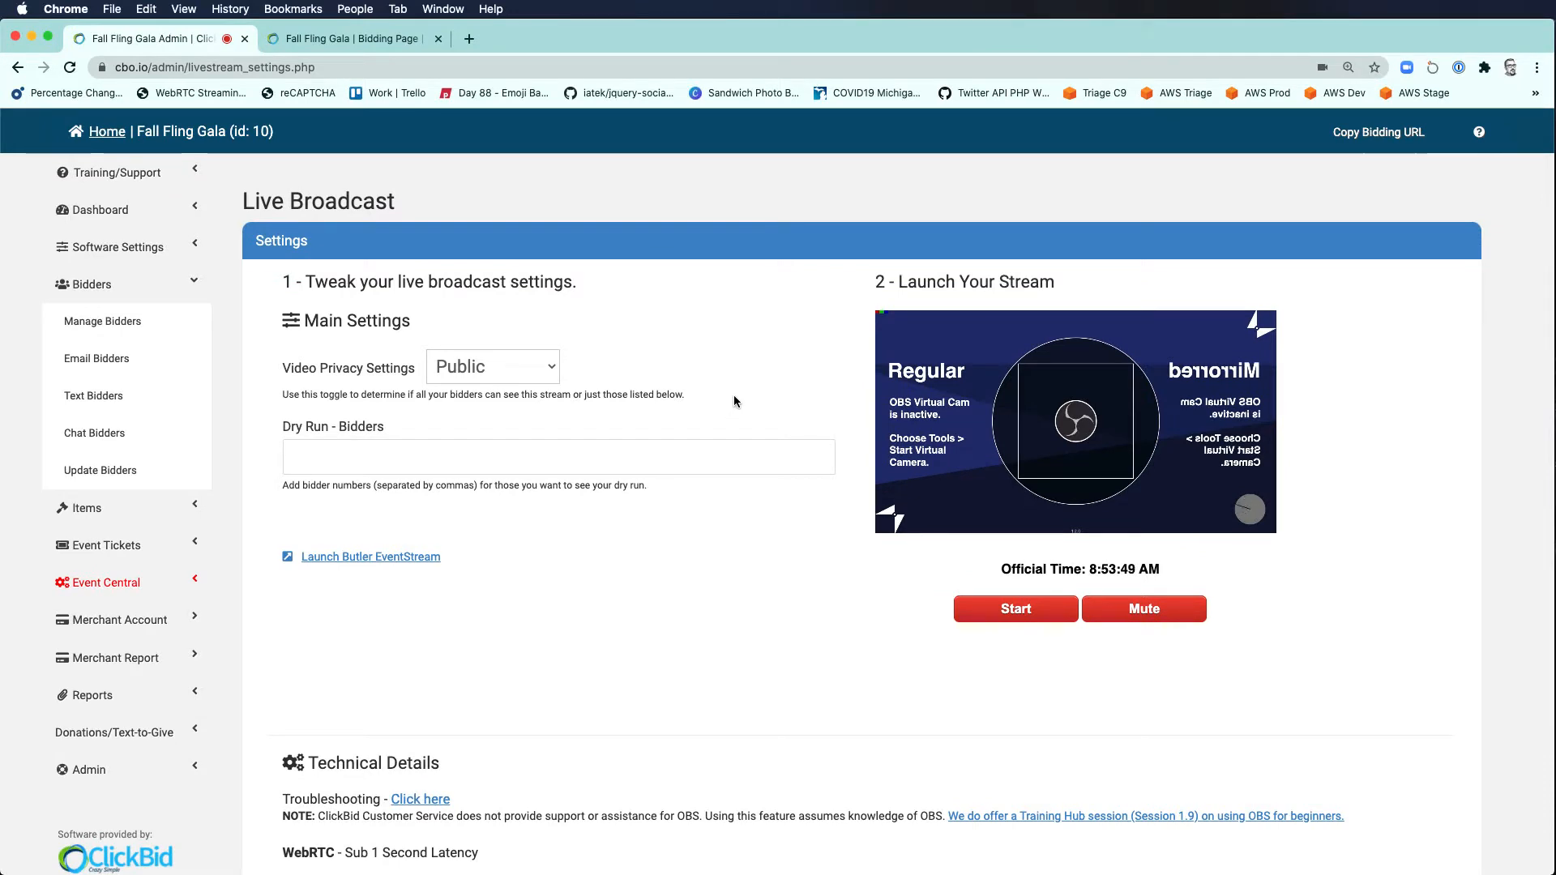
# Step: Switch to OBS and preview the Scene, My Video and Camera scenes in turn
pyautogui.press('super+Tab')
pyautogui.press('super+Tab')
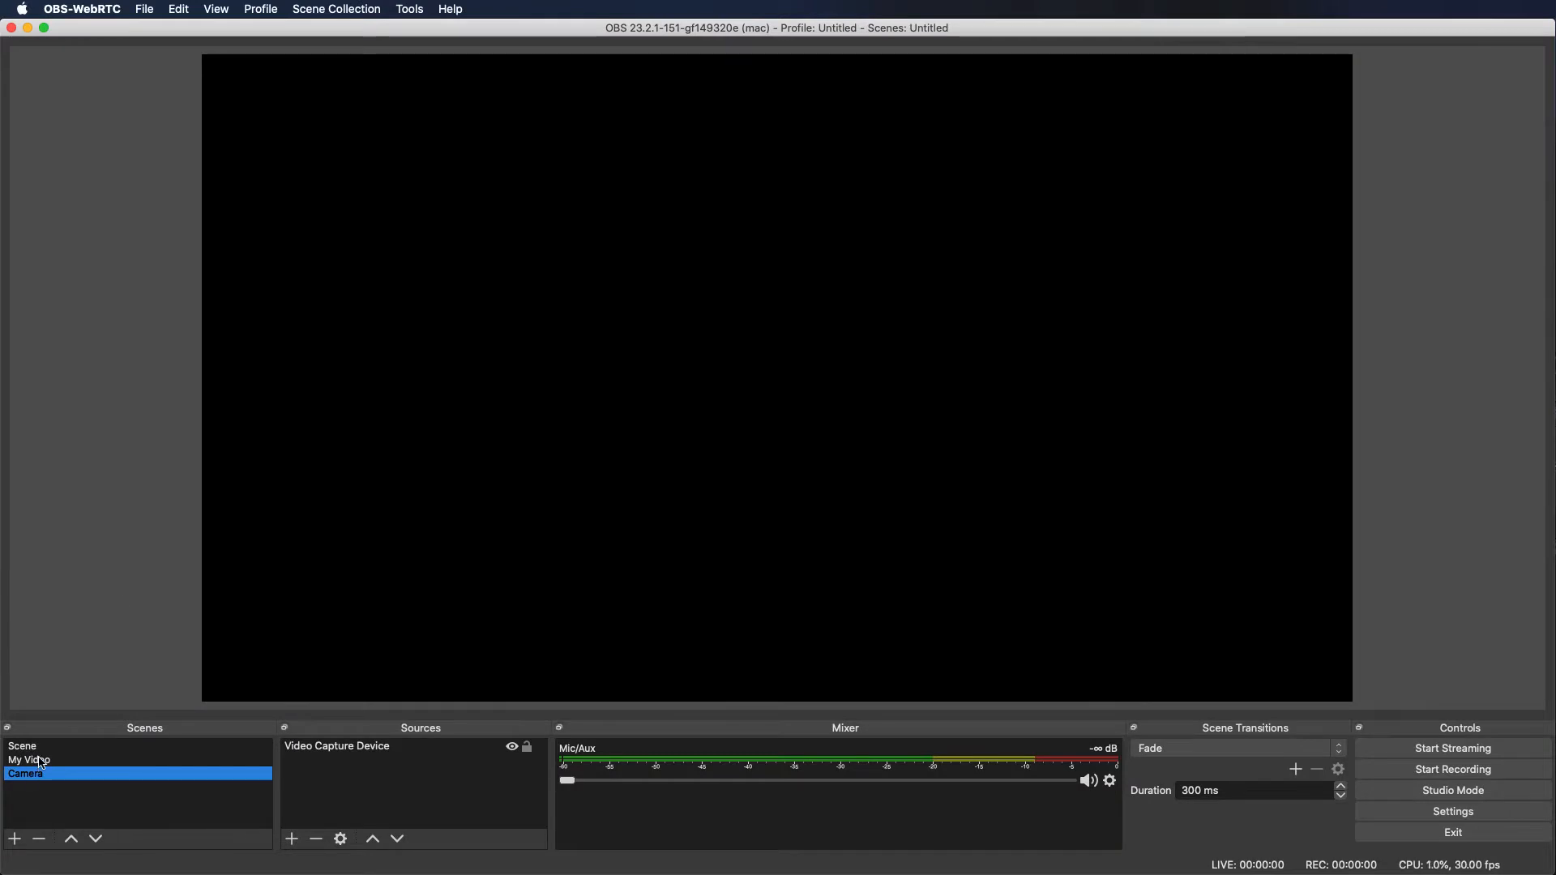
pyautogui.click(39, 749)
pyautogui.click(548, 403)
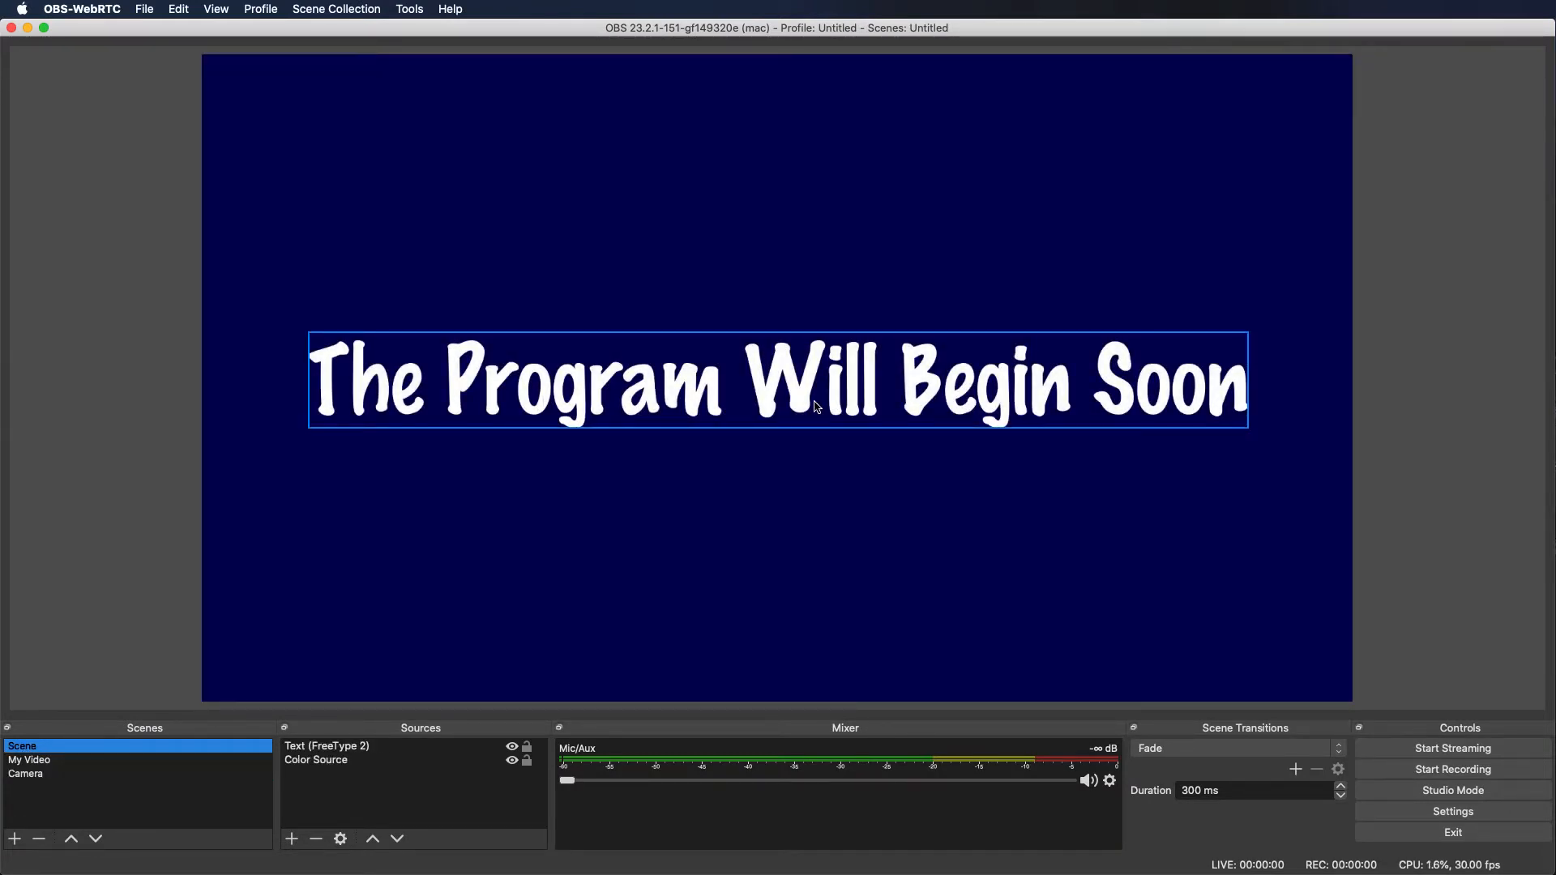
pyautogui.click(127, 634)
pyautogui.click(49, 766)
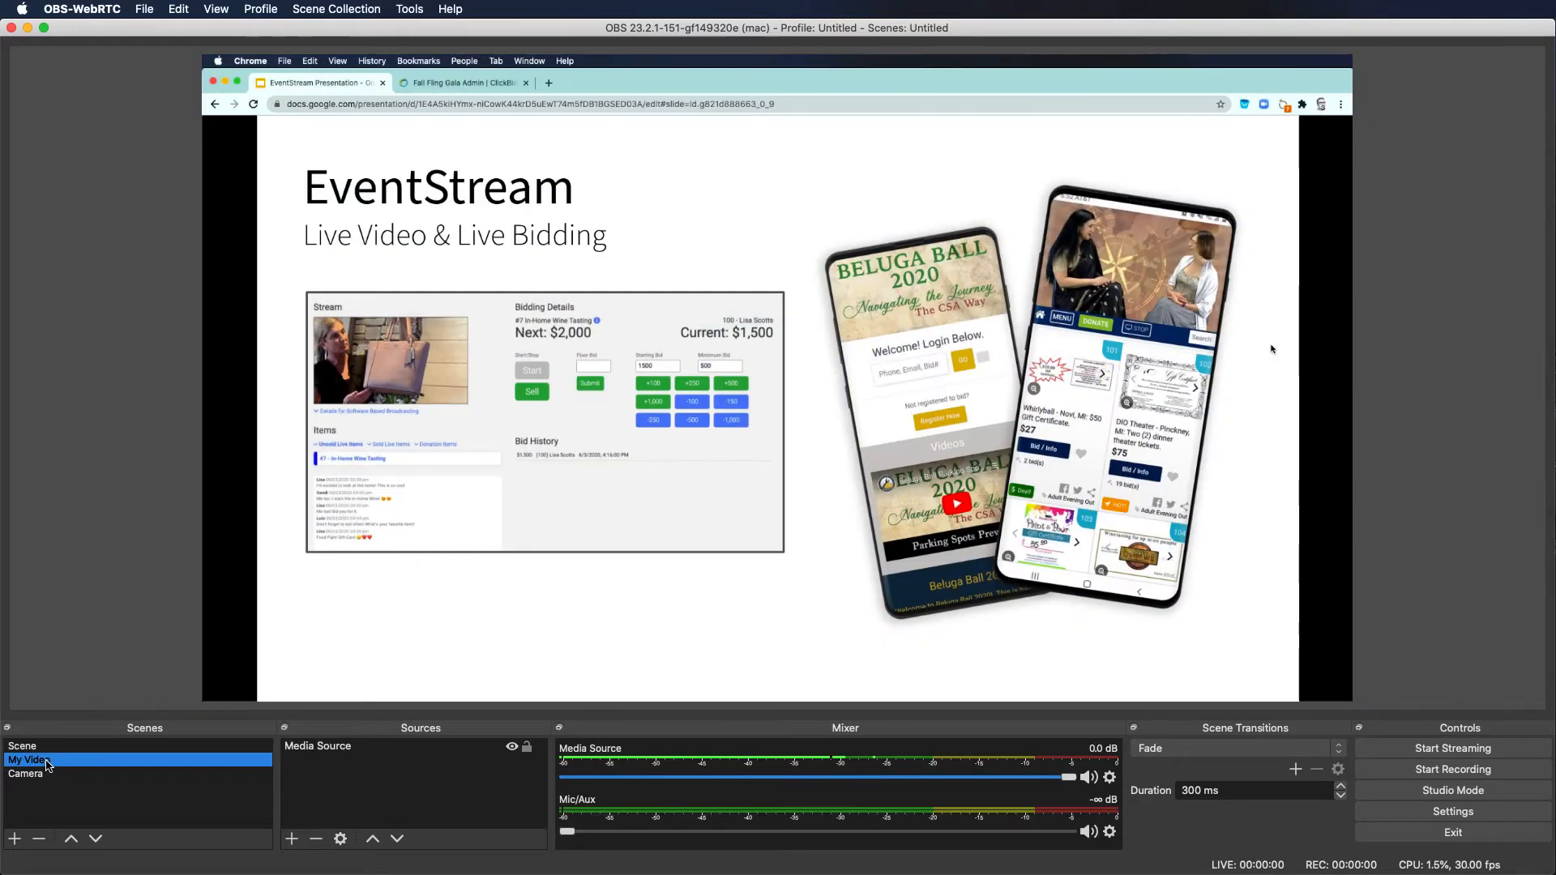
pyautogui.click(52, 749)
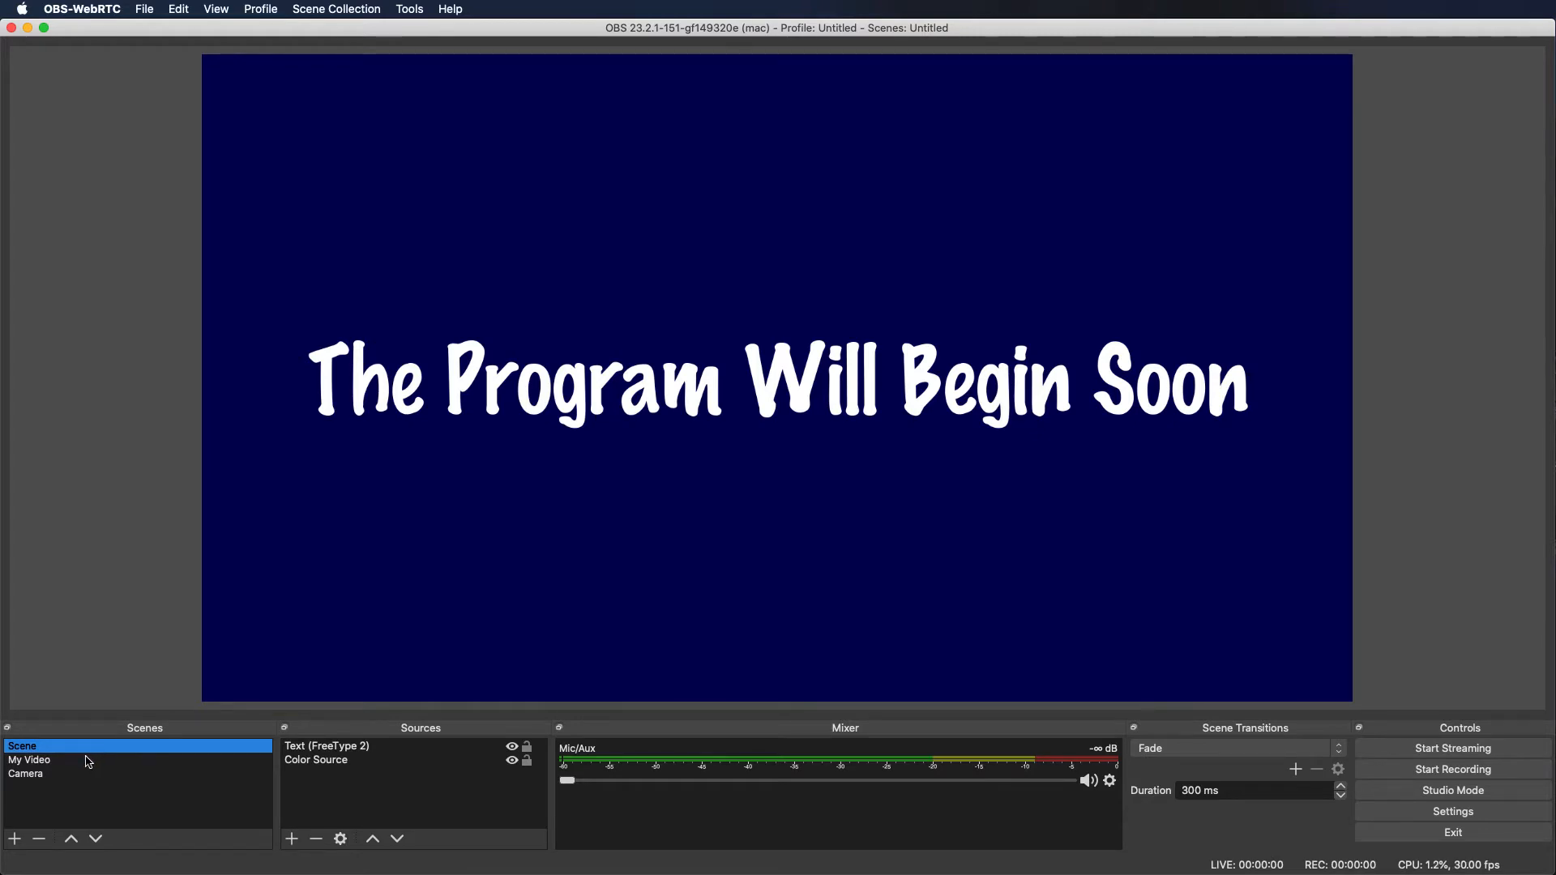
pyautogui.click(84, 759)
pyautogui.press('Up')
pyautogui.click(80, 760)
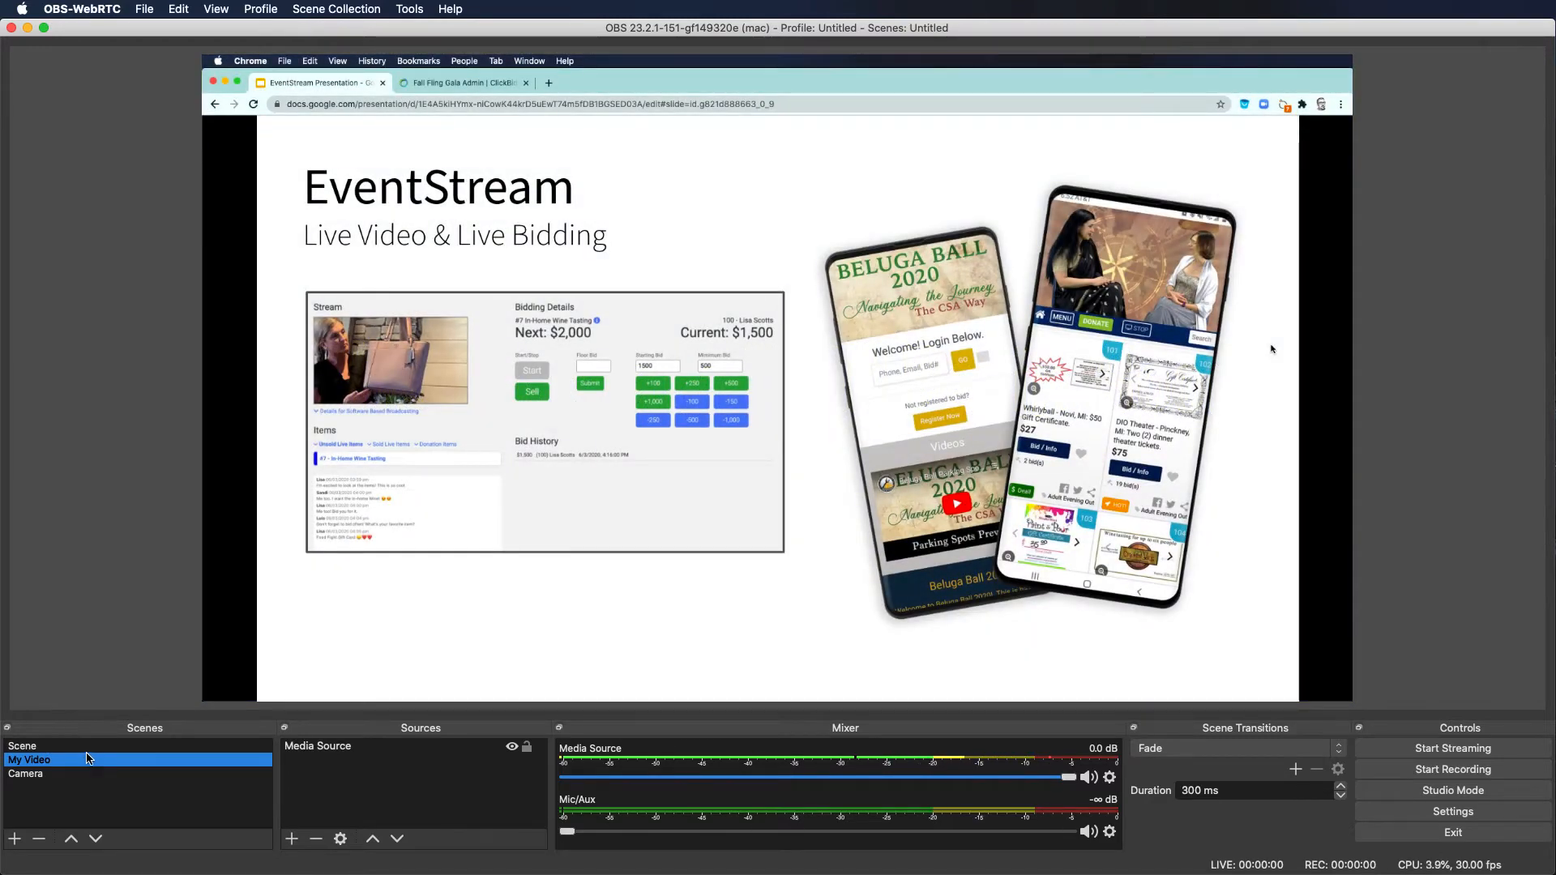
pyautogui.click(86, 749)
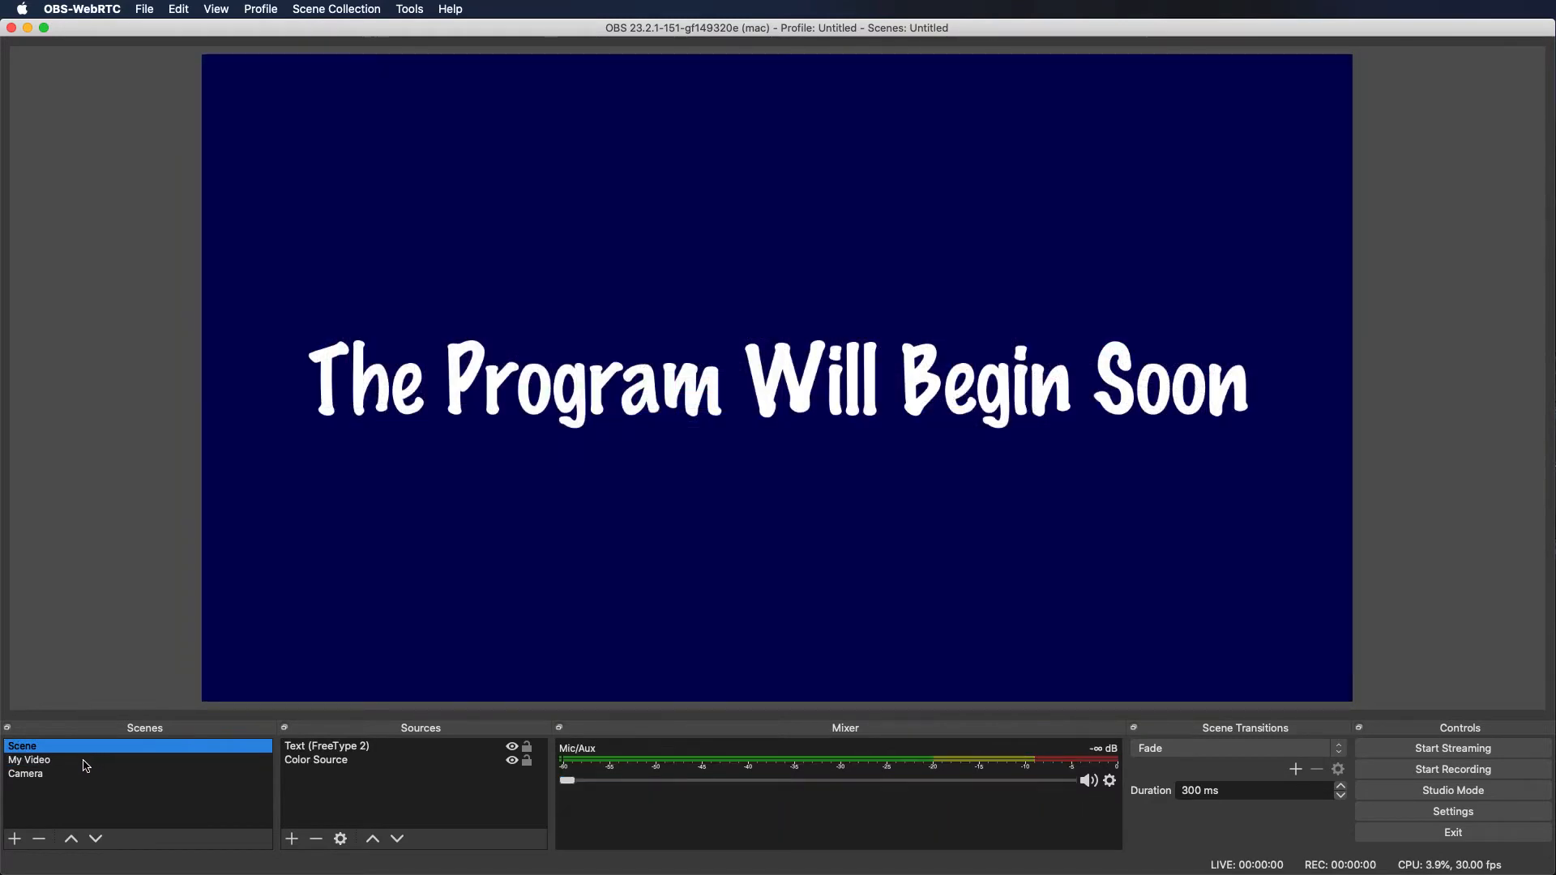
pyautogui.click(84, 762)
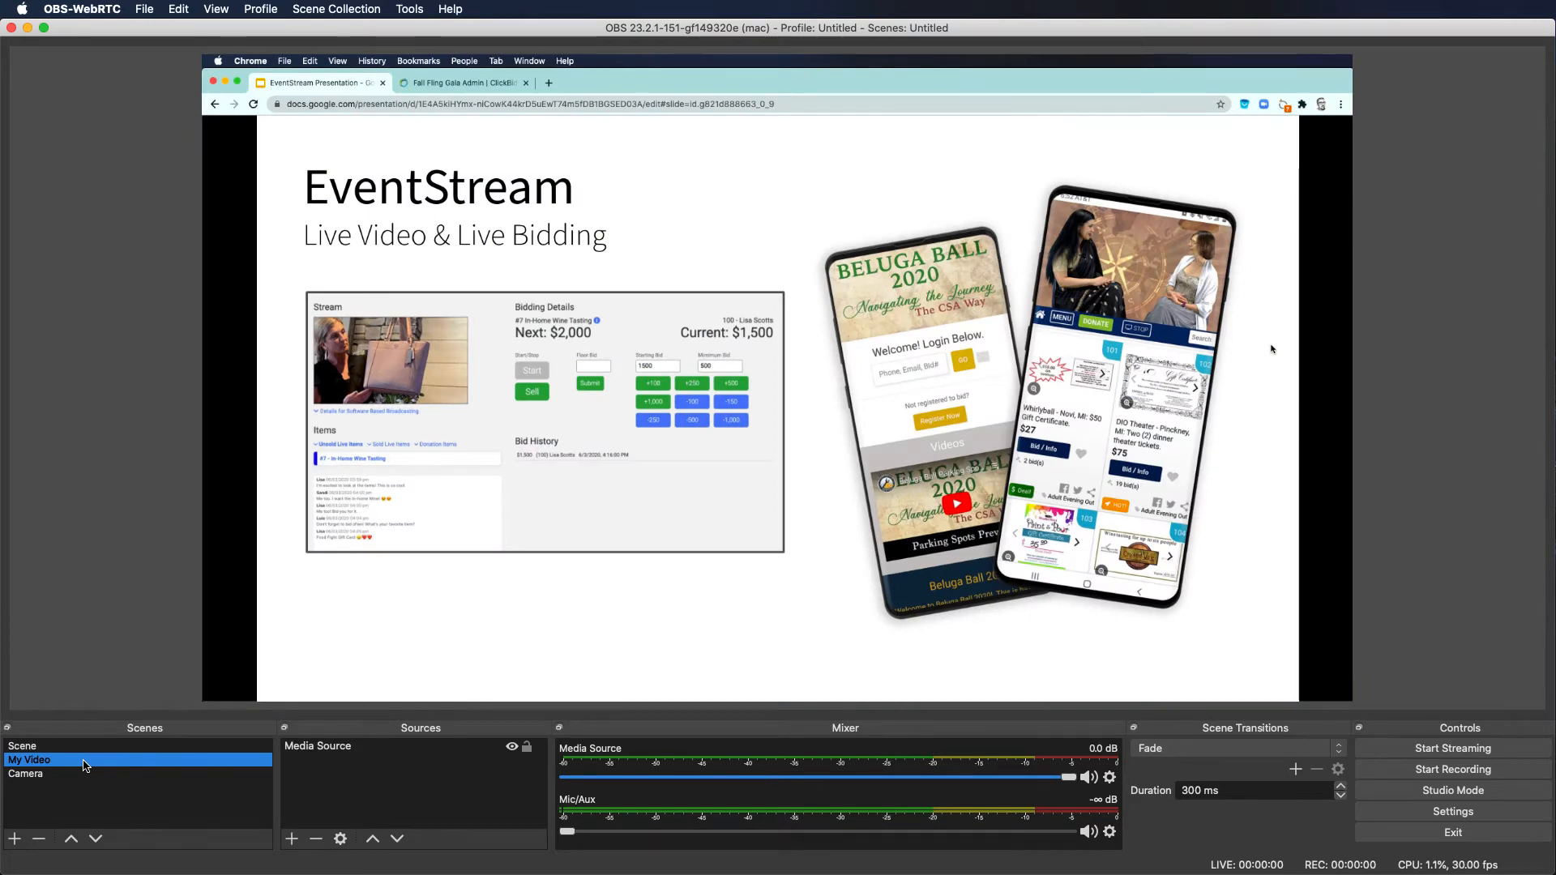
pyautogui.click(26, 776)
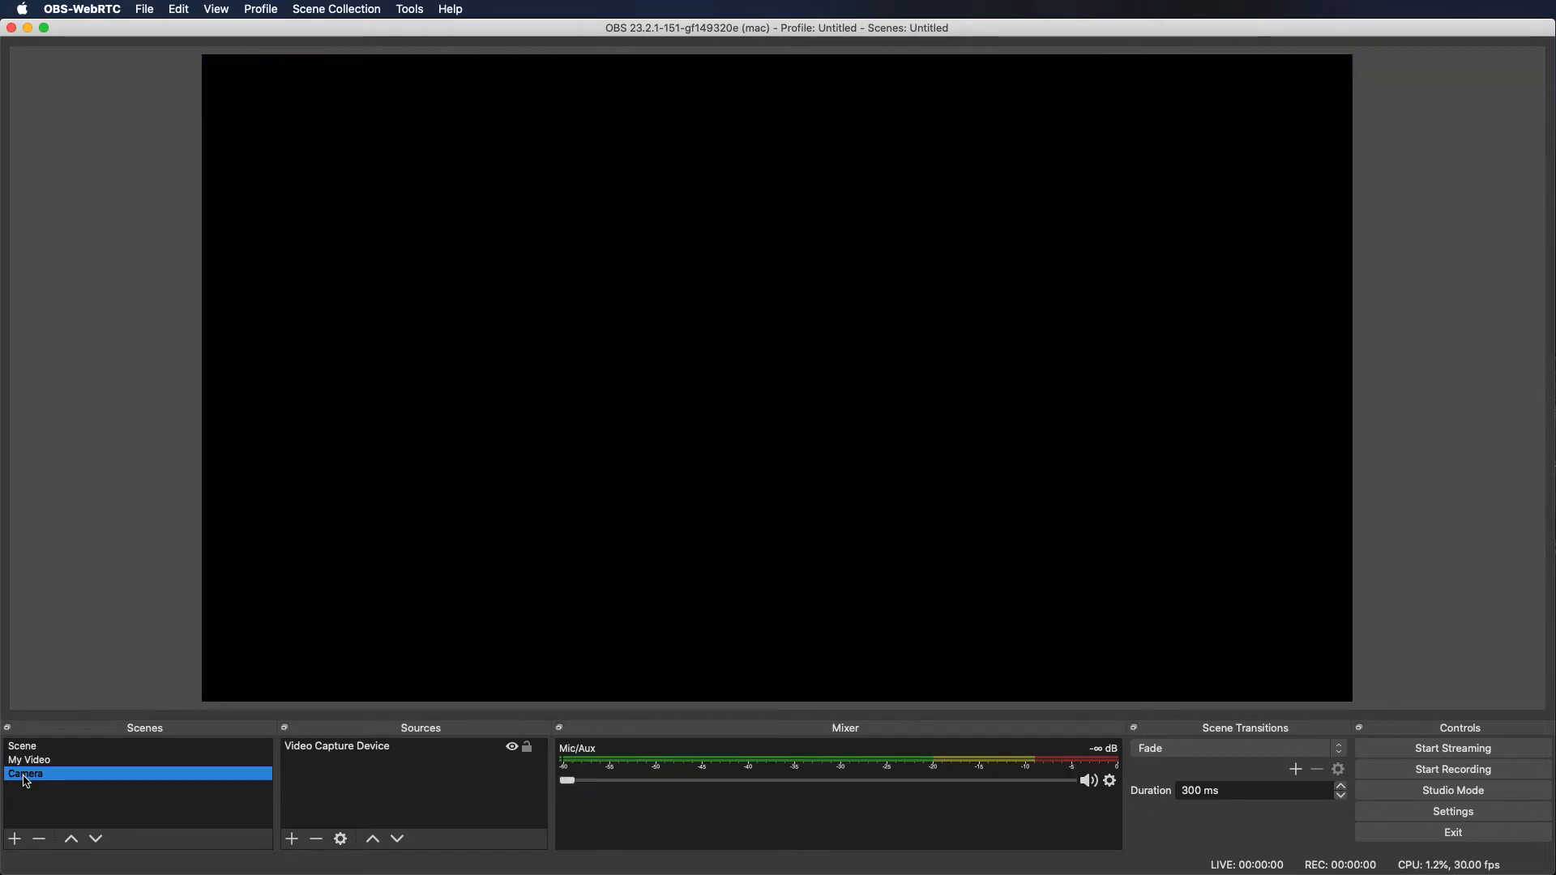
pyautogui.click(15, 840)
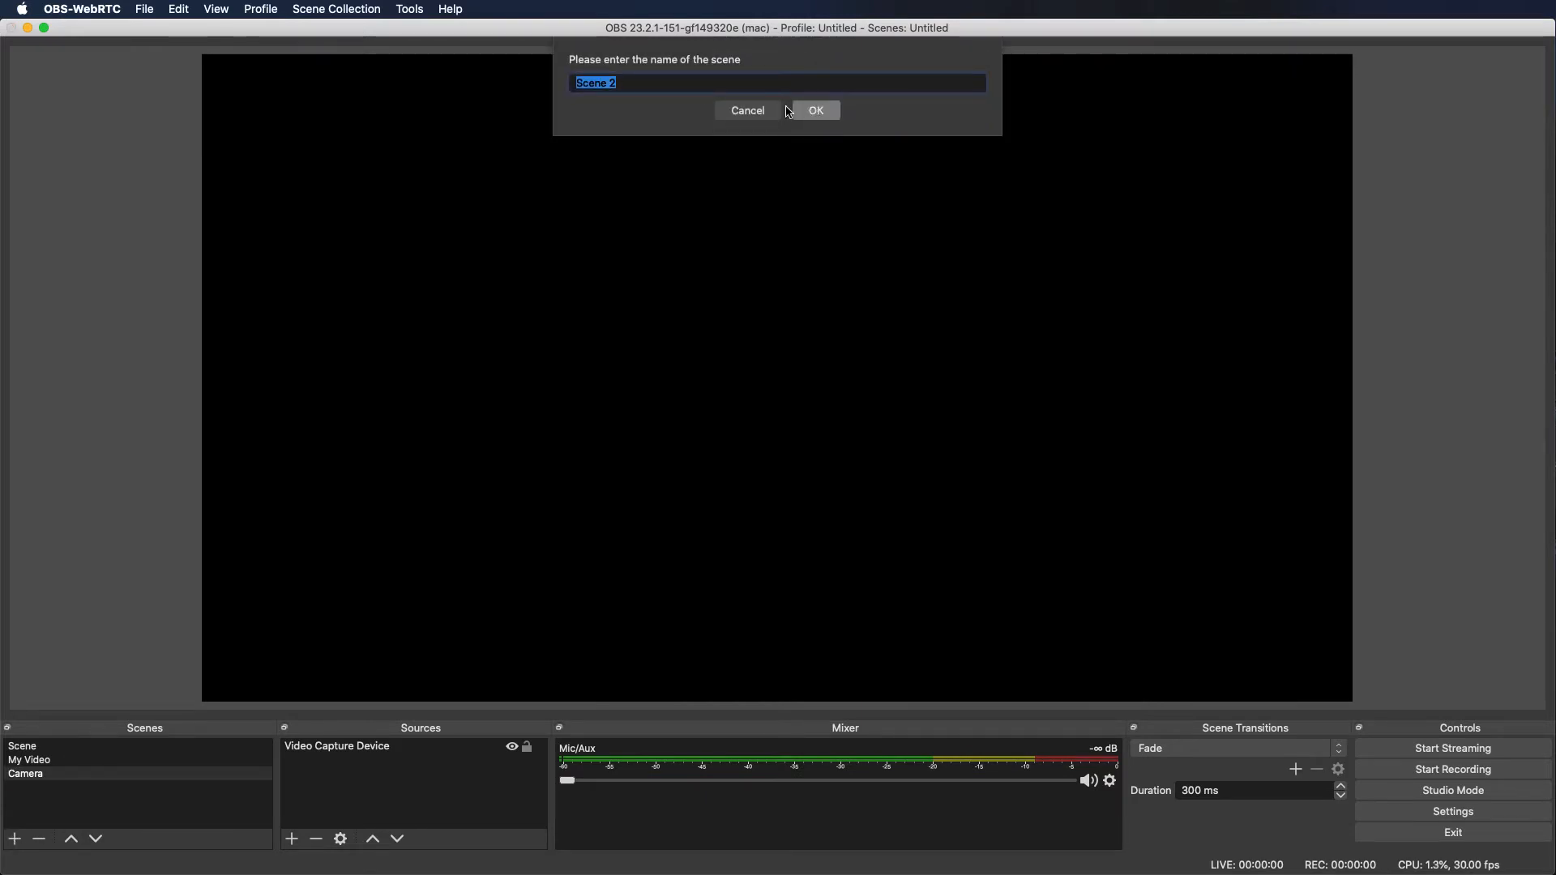
pyautogui.click(762, 111)
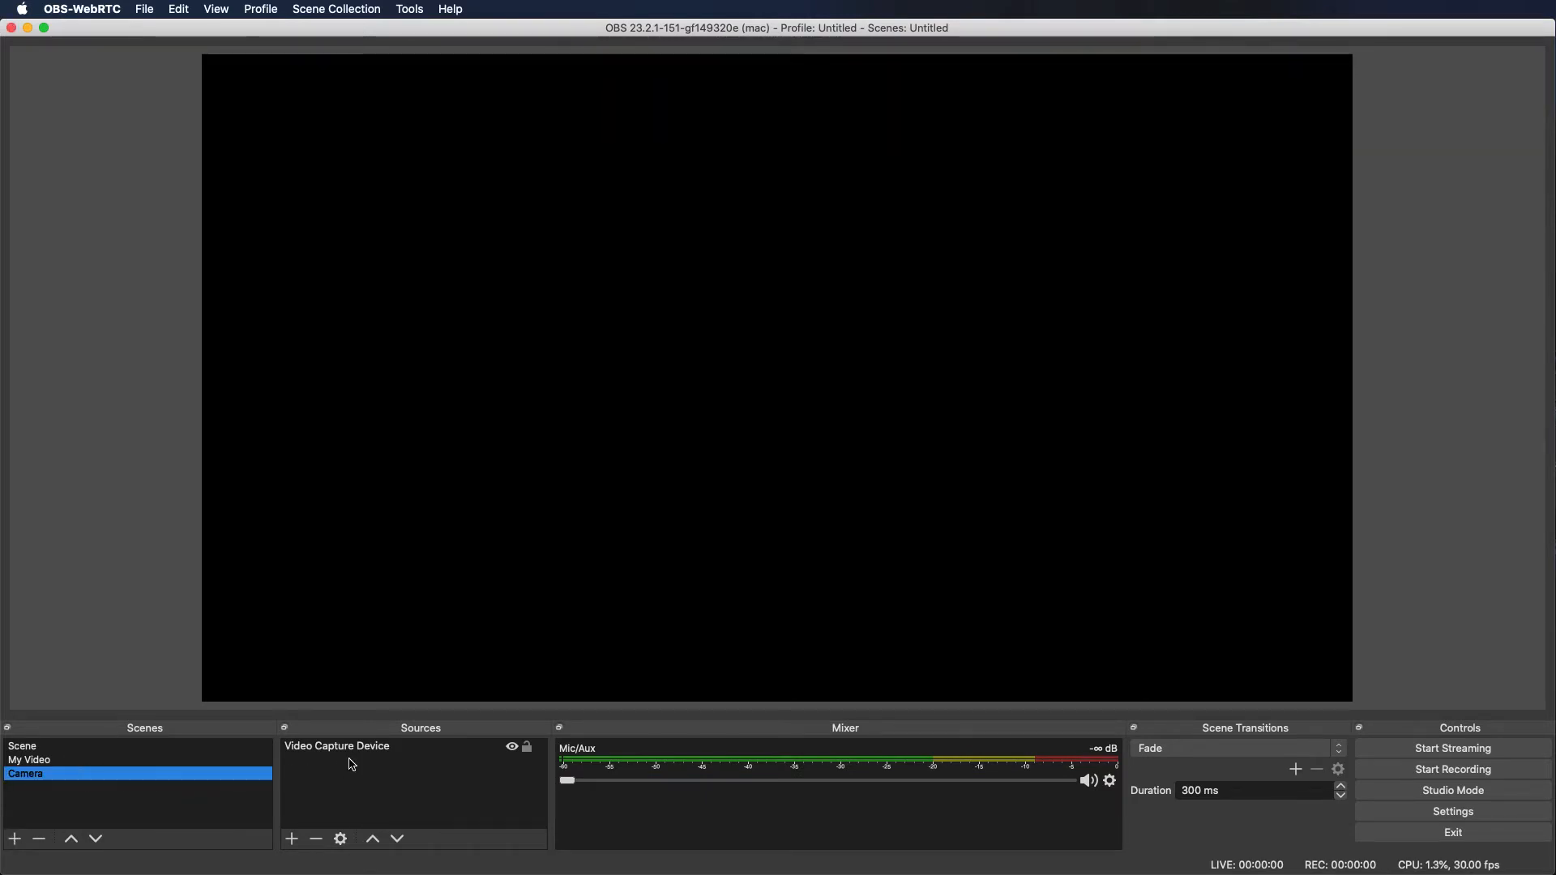
pyautogui.click(293, 839)
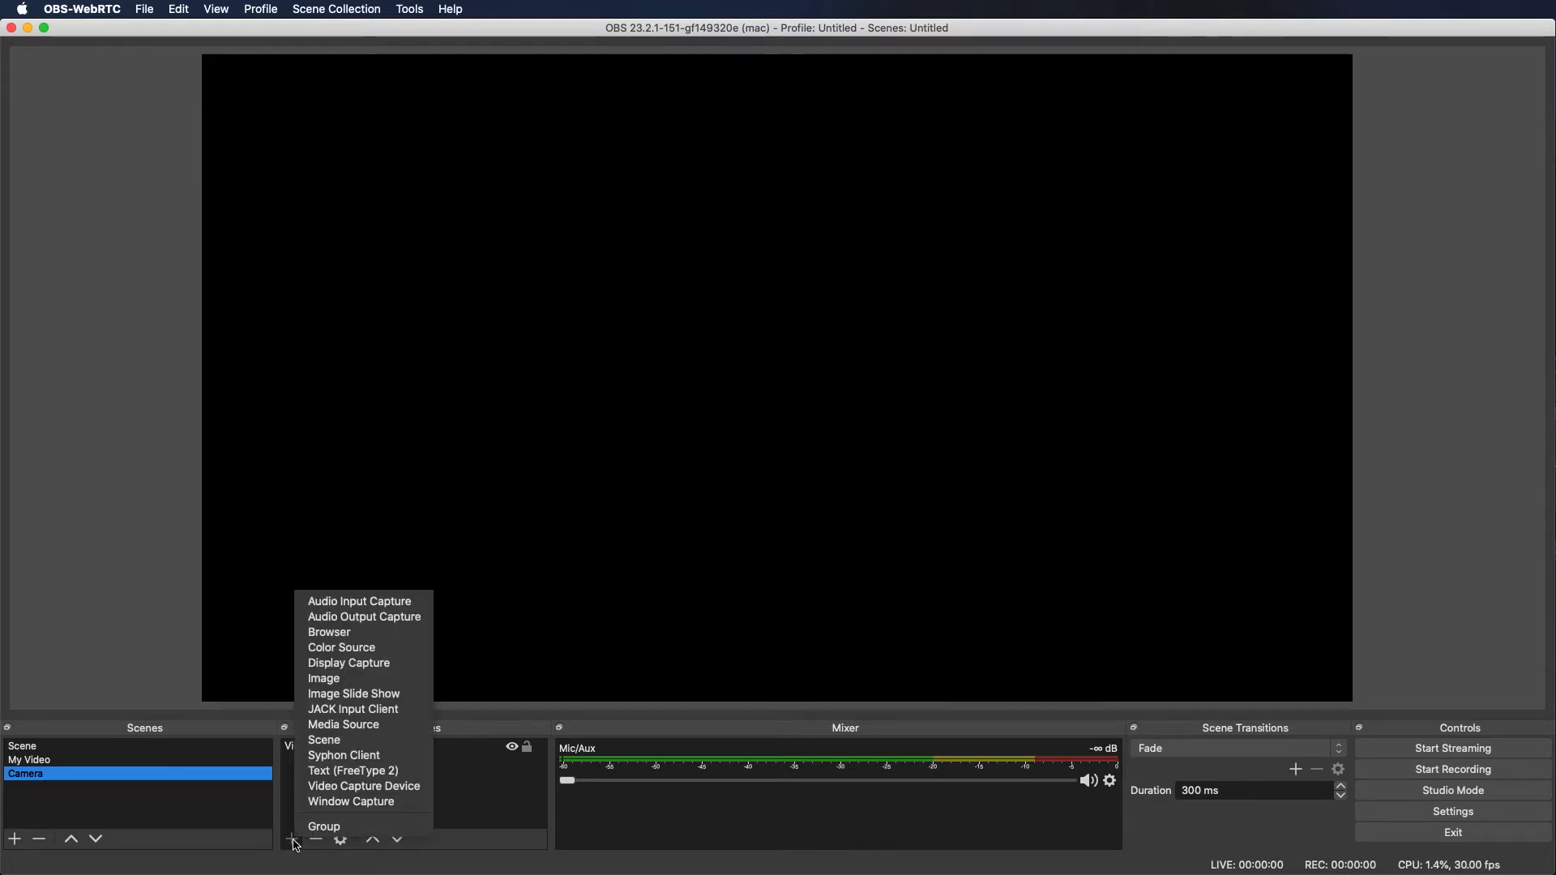
pyautogui.click(316, 788)
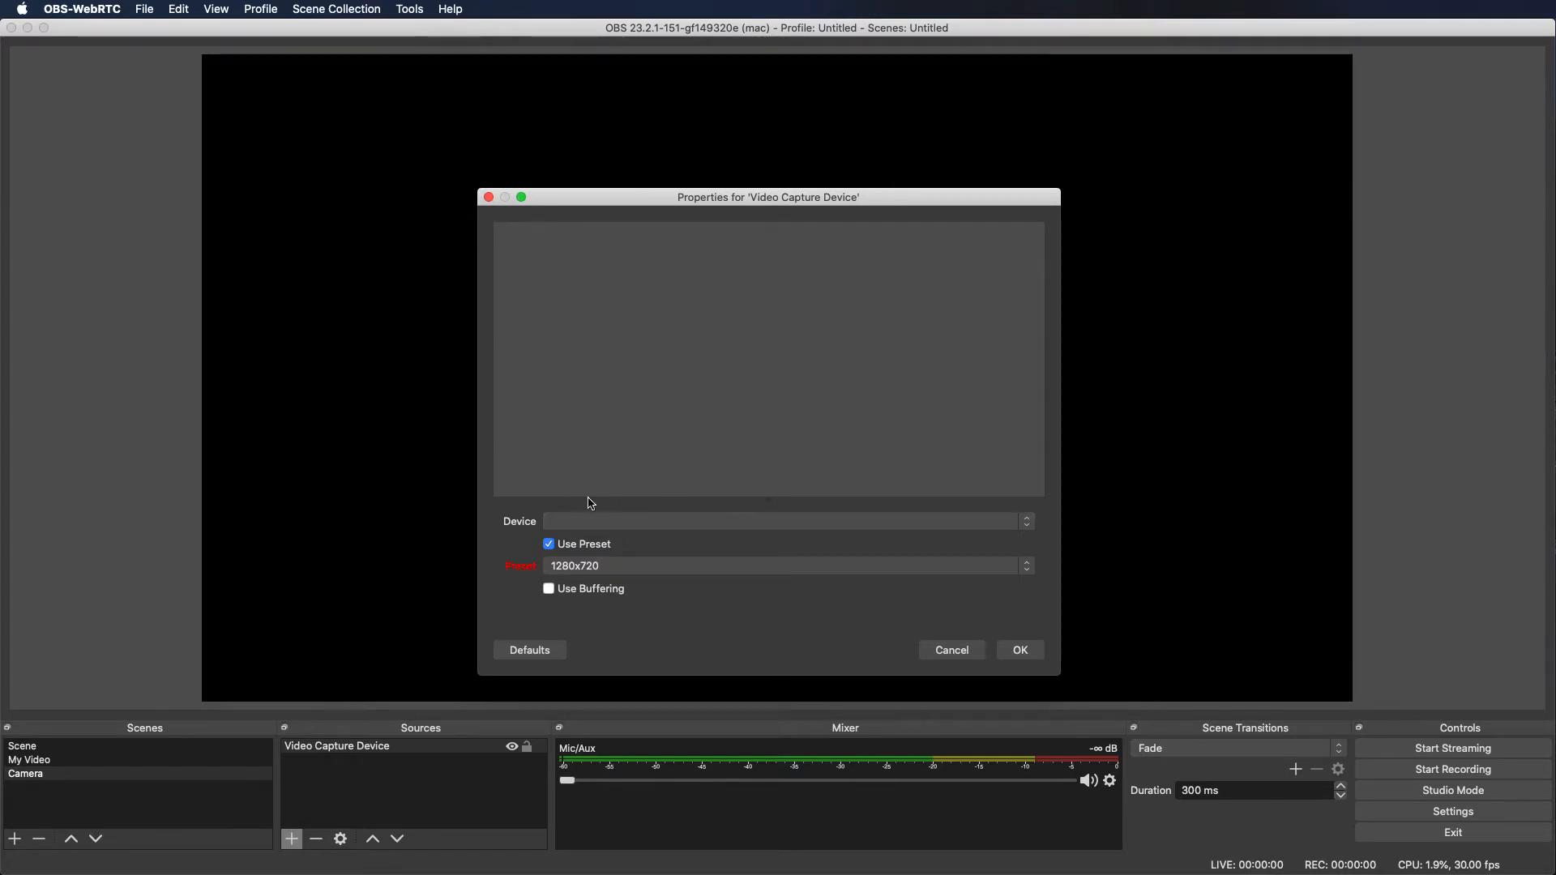
pyautogui.click(953, 651)
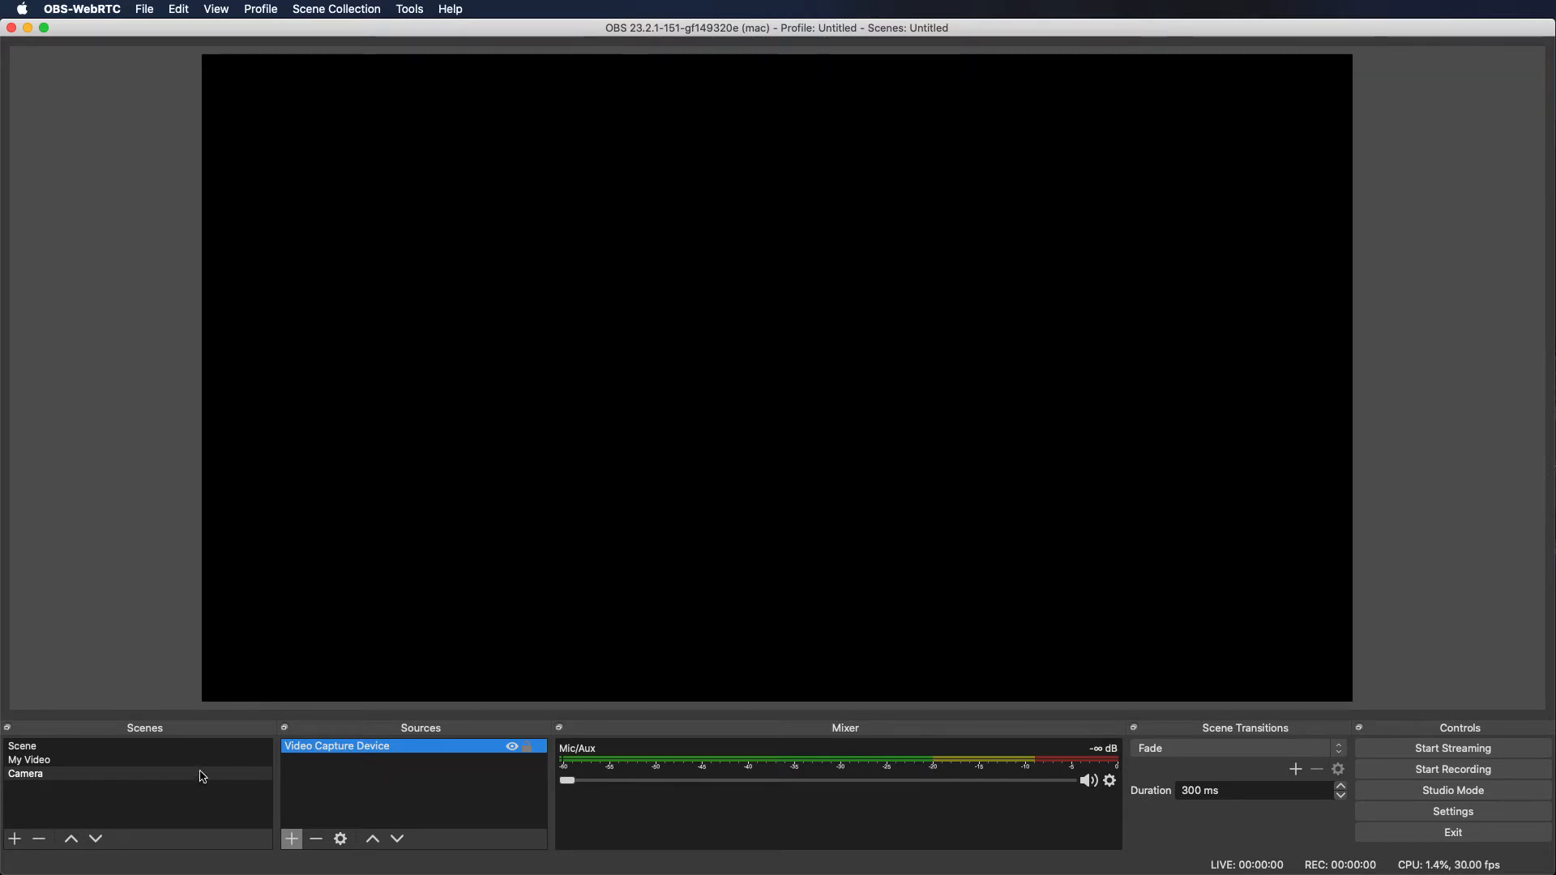
# Step: Compare the three existing scenes and inspect the media source used by My Video
pyautogui.click(85, 760)
pyautogui.click(82, 748)
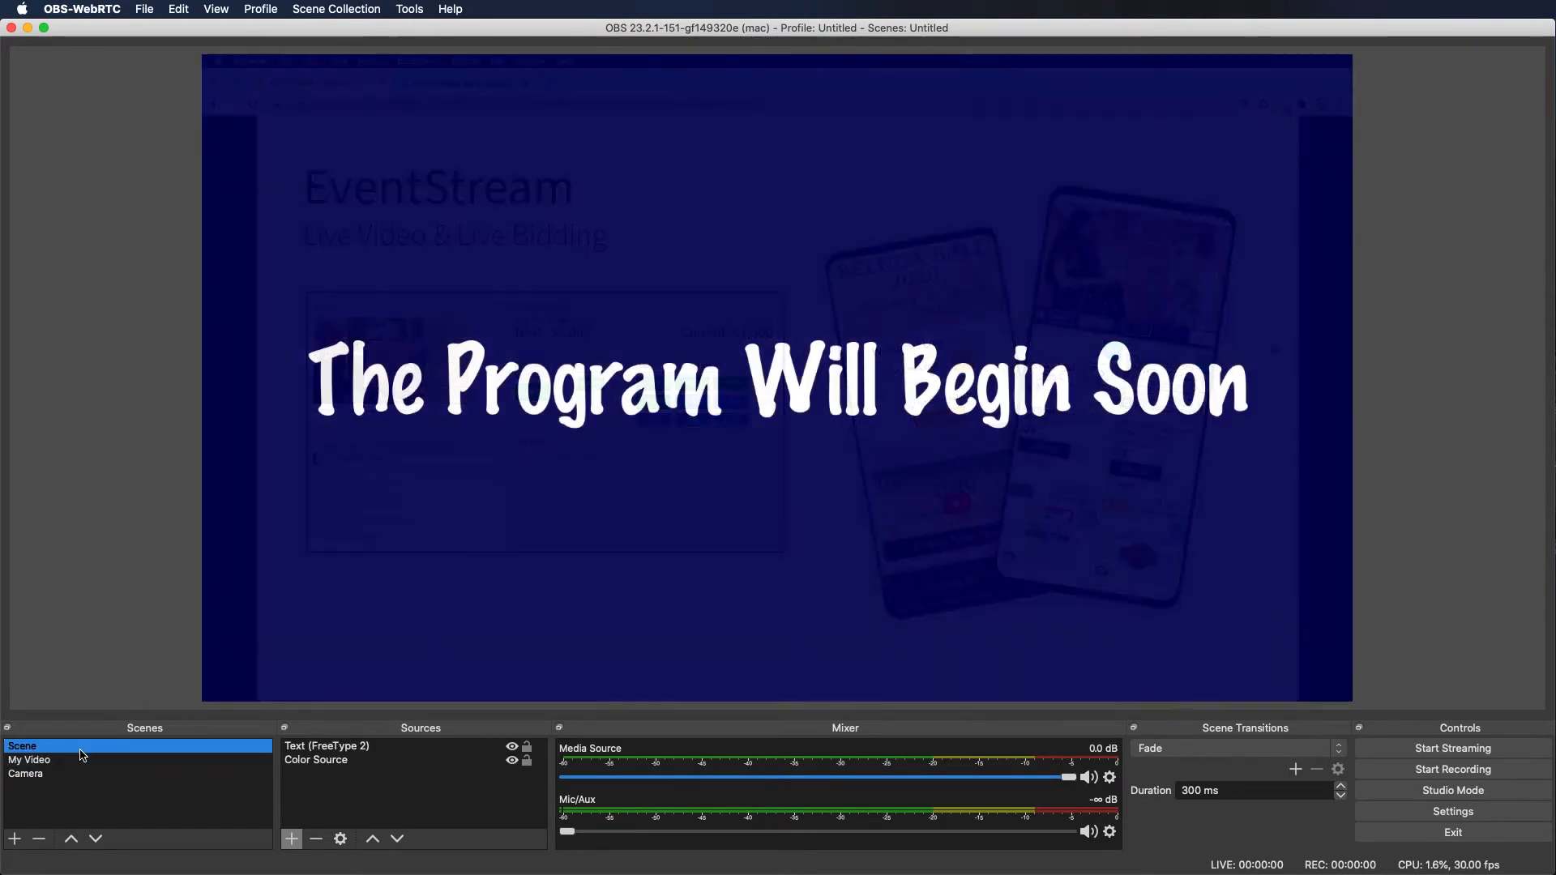
pyautogui.click(82, 762)
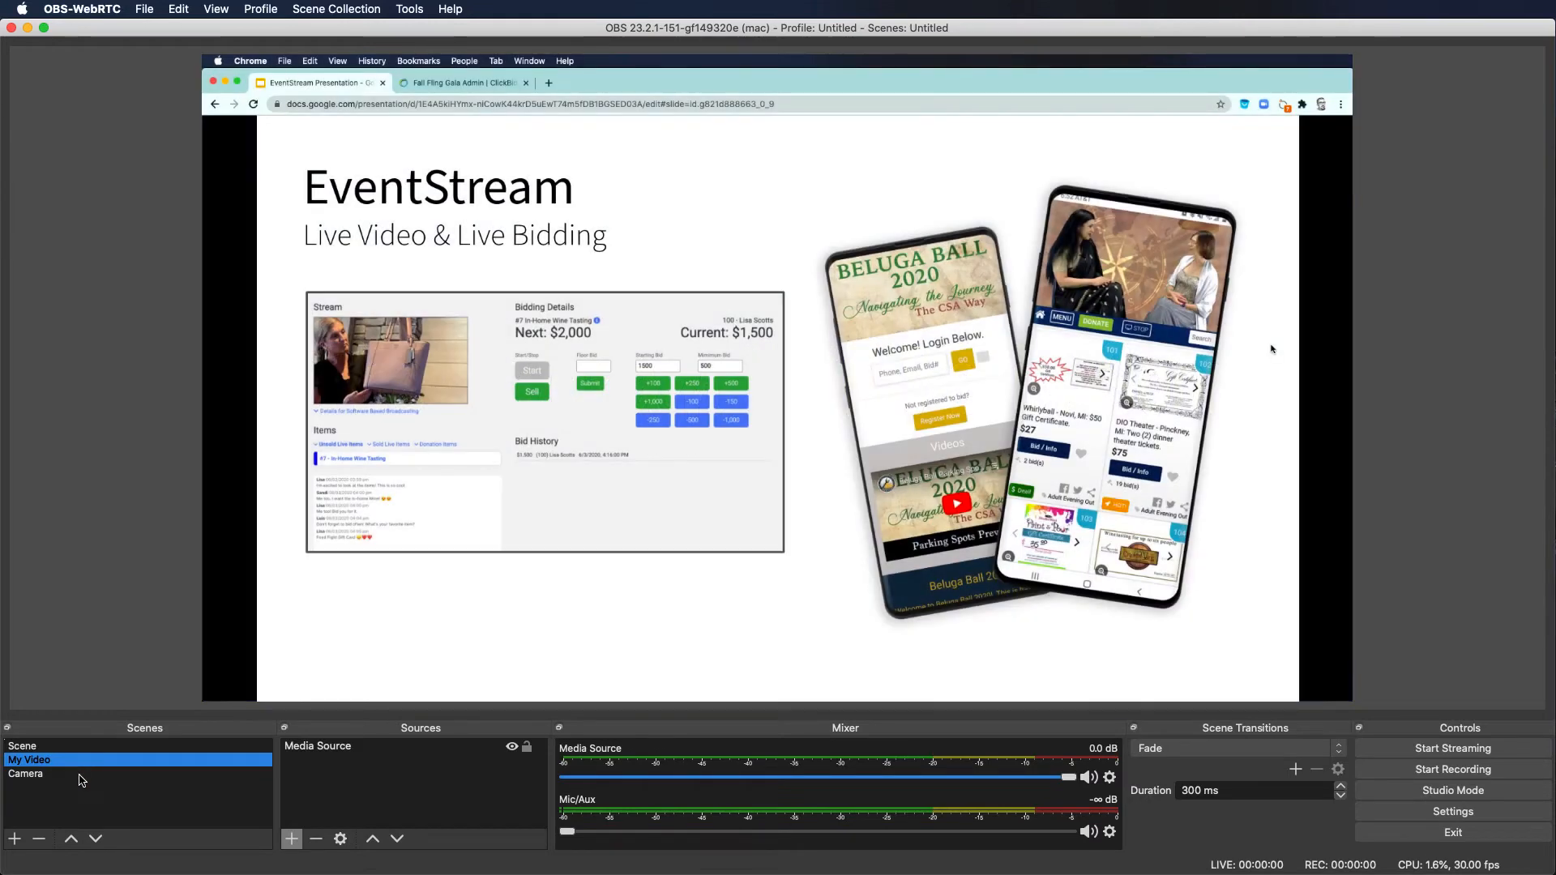
pyautogui.click(81, 776)
pyautogui.click(81, 762)
pyautogui.click(327, 752)
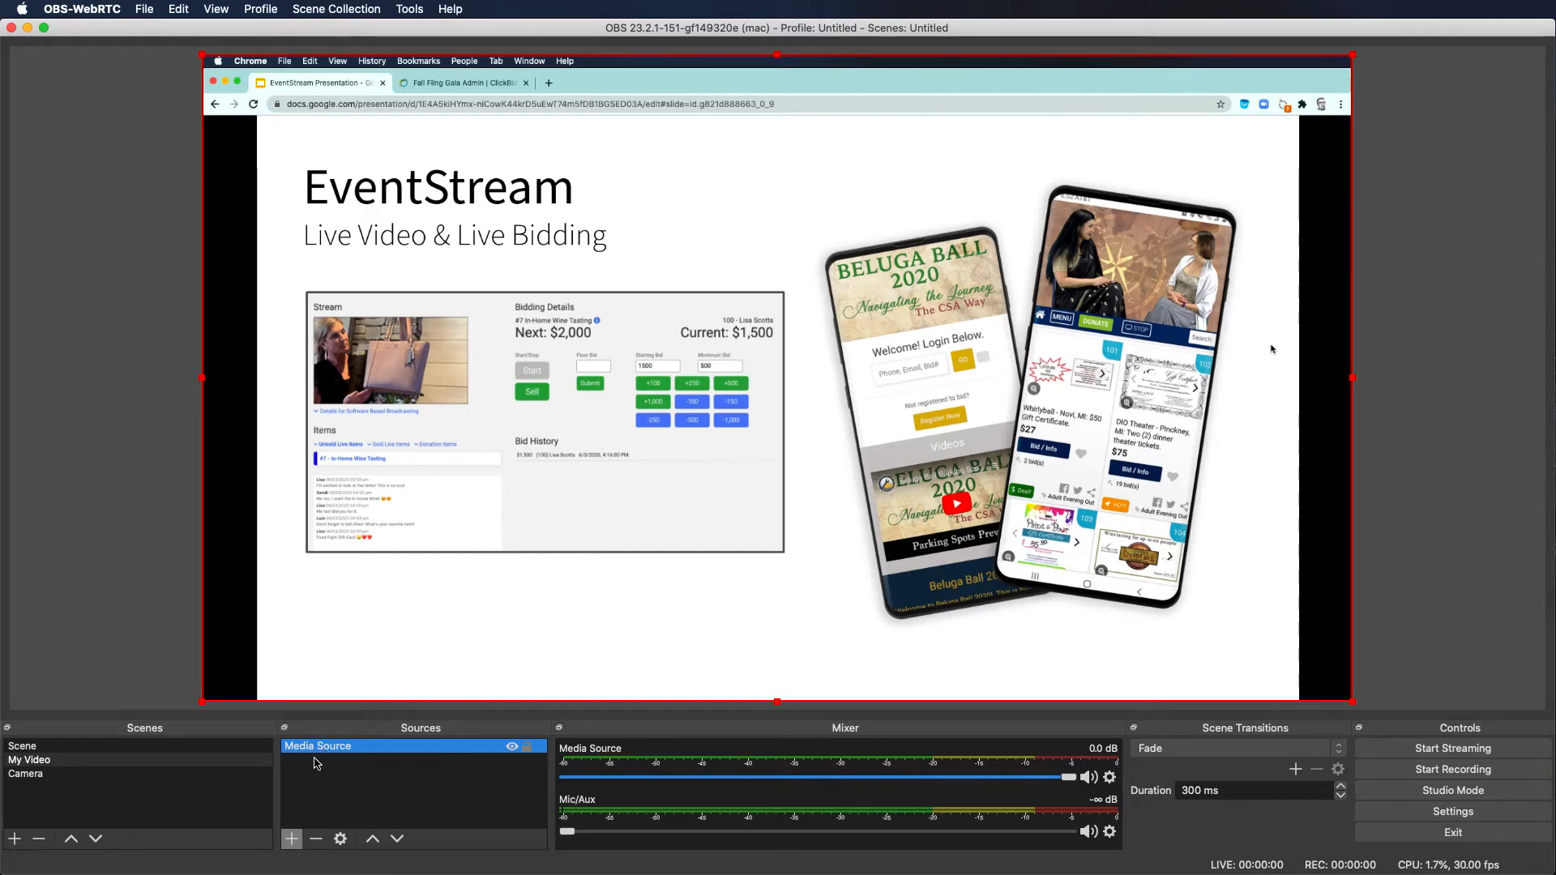
# Step: Examine how the text and color sources are layered in the "The Program Will Begin Soon" scene
pyautogui.click(189, 748)
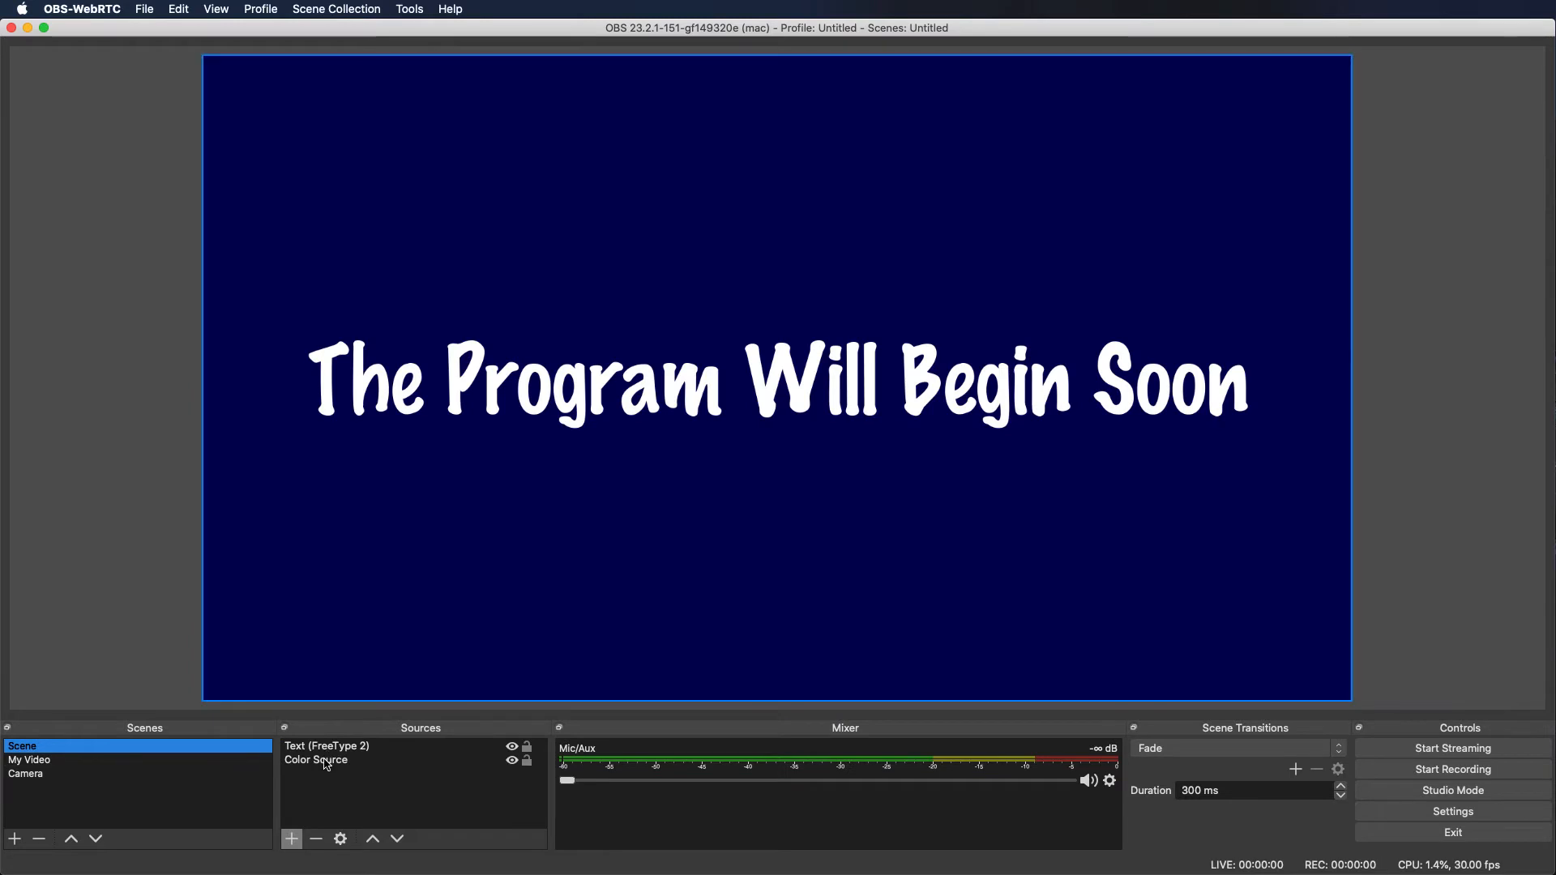
pyautogui.click(327, 762)
pyautogui.click(329, 747)
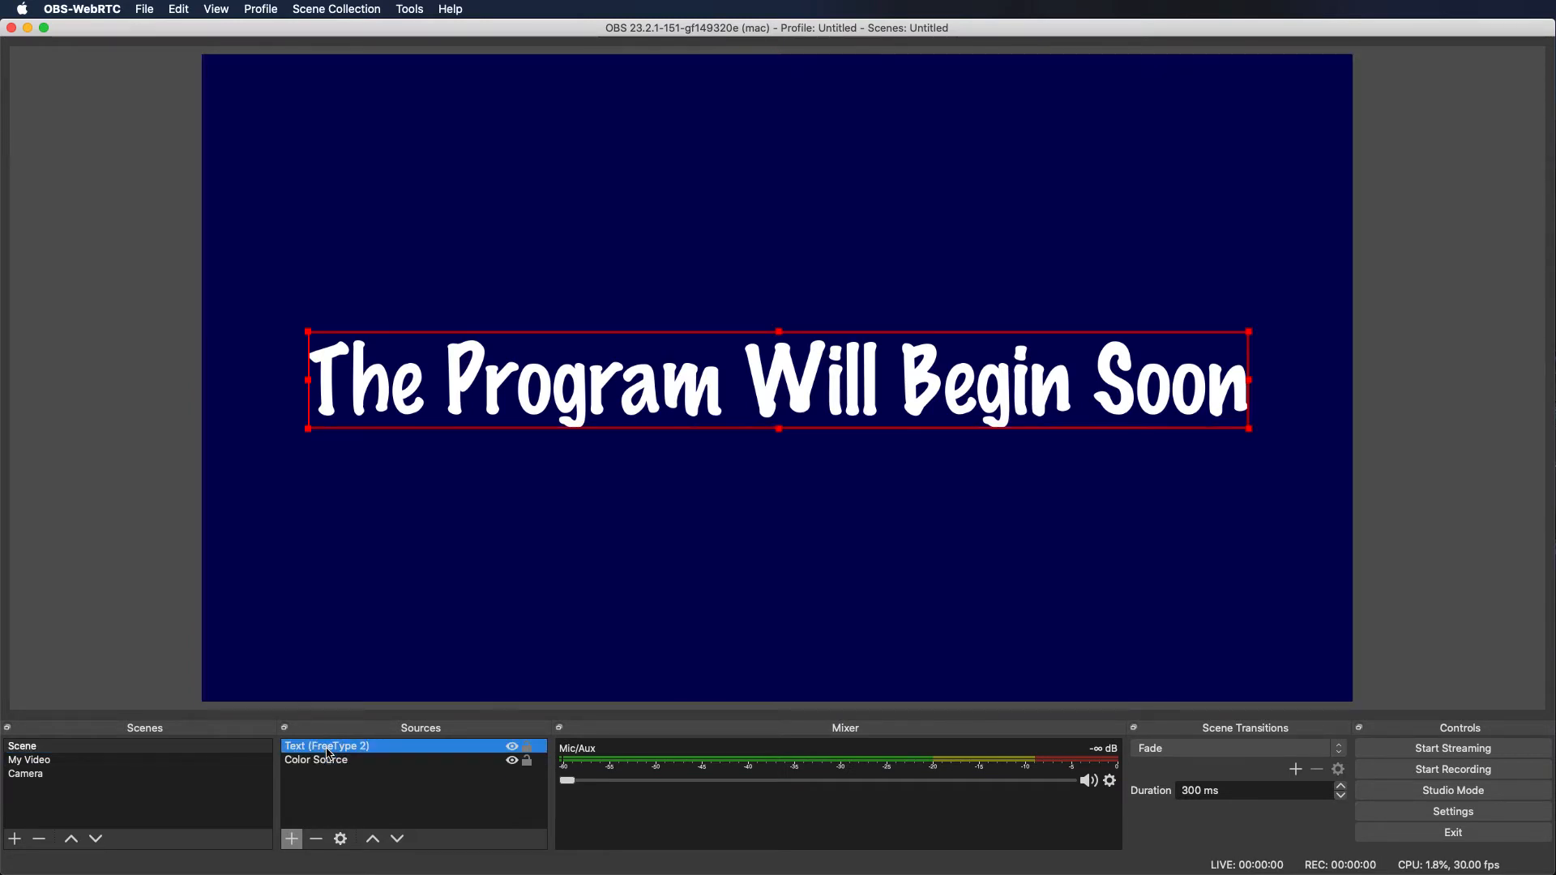
pyautogui.click(328, 762)
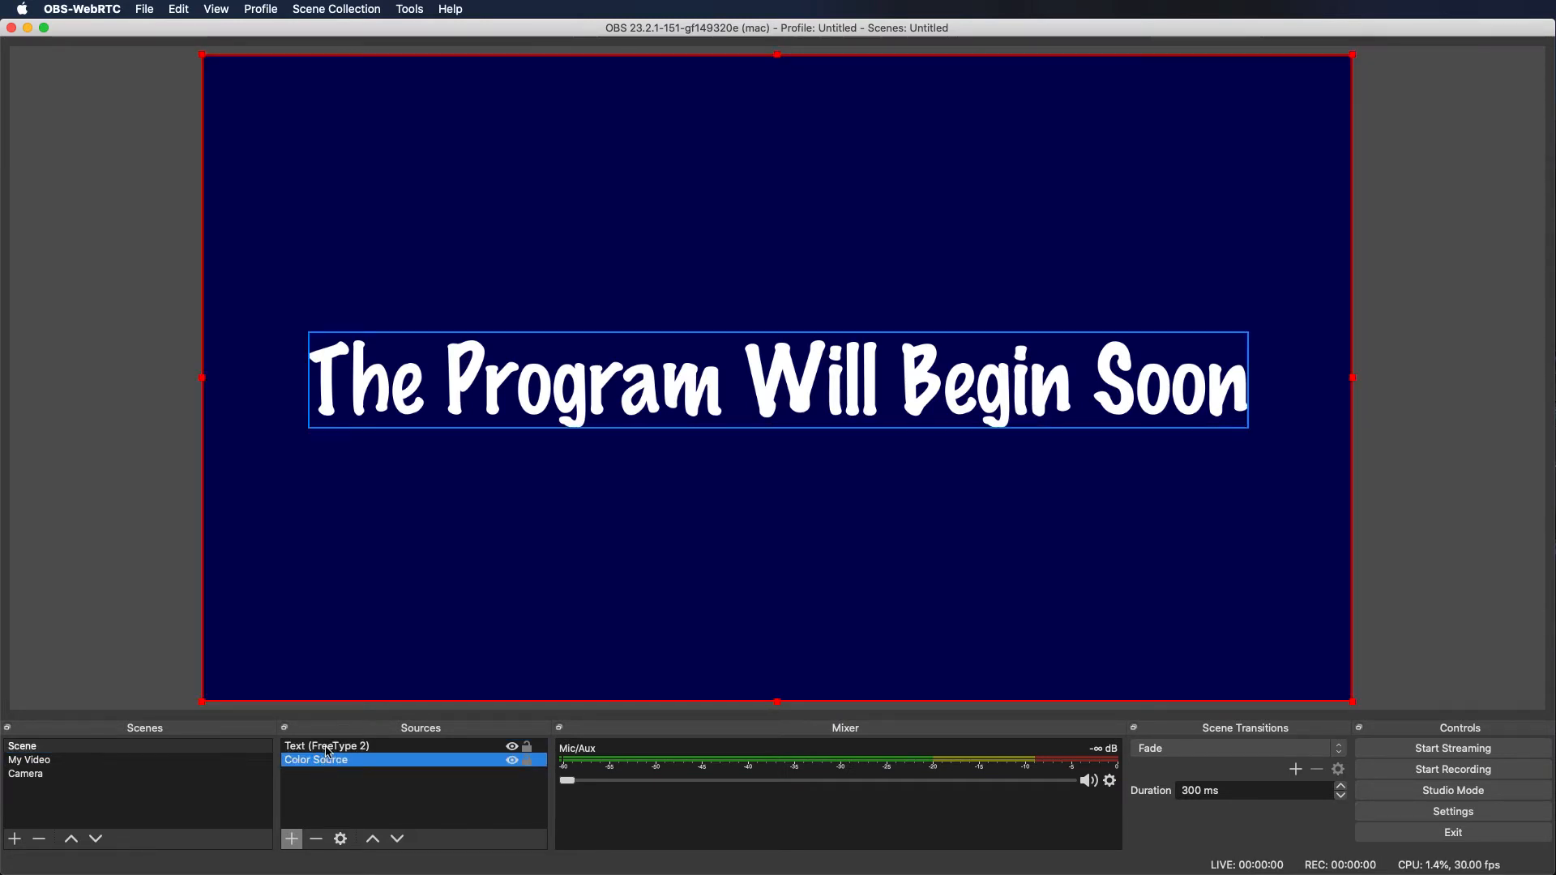
pyautogui.click(329, 748)
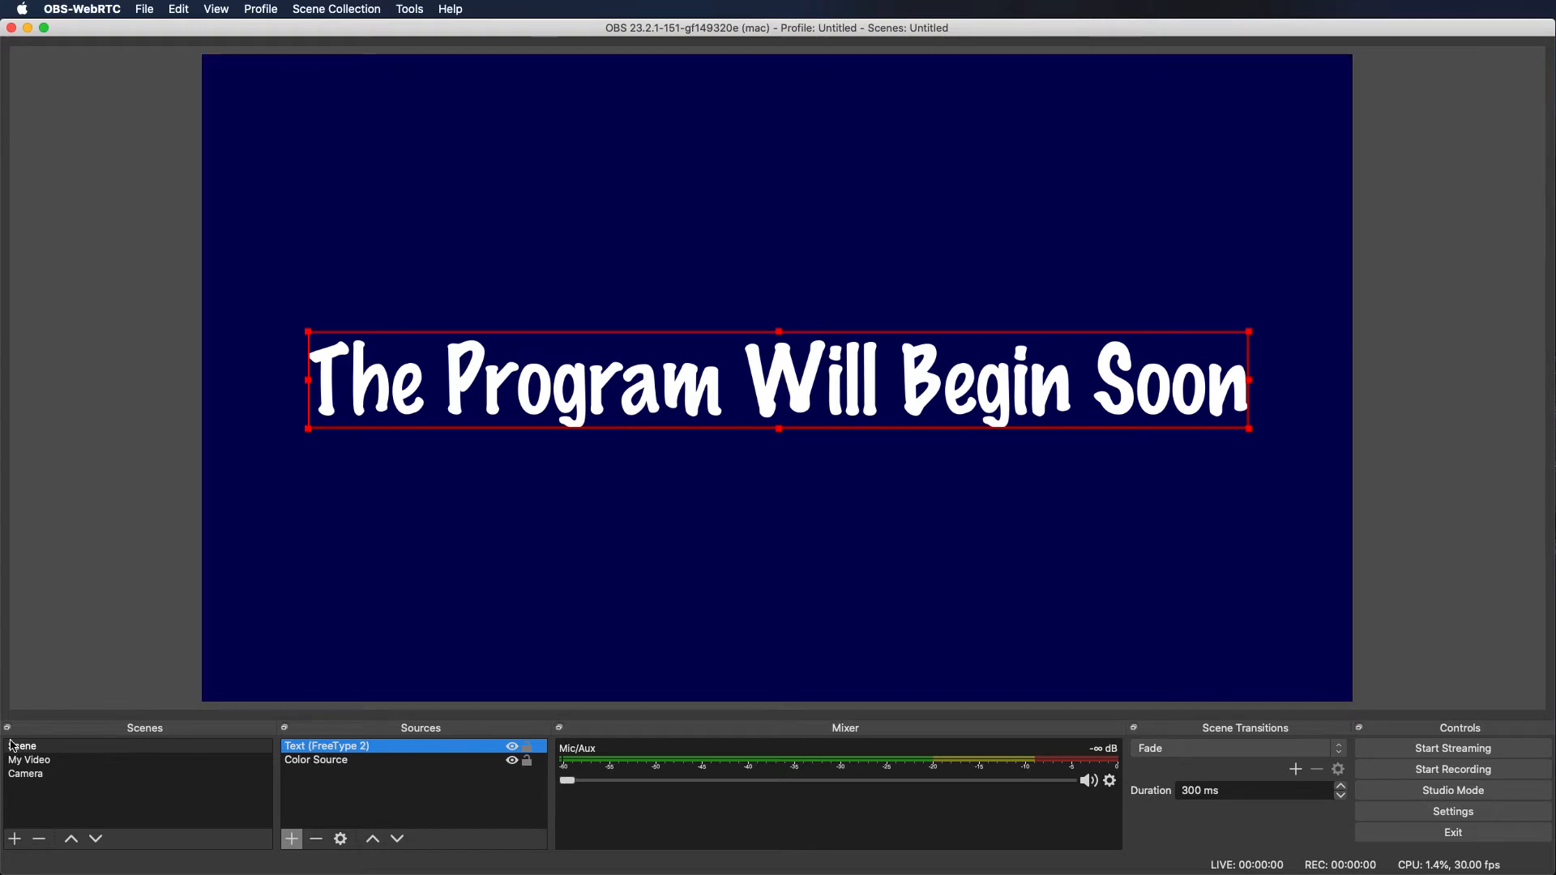
pyautogui.click(134, 788)
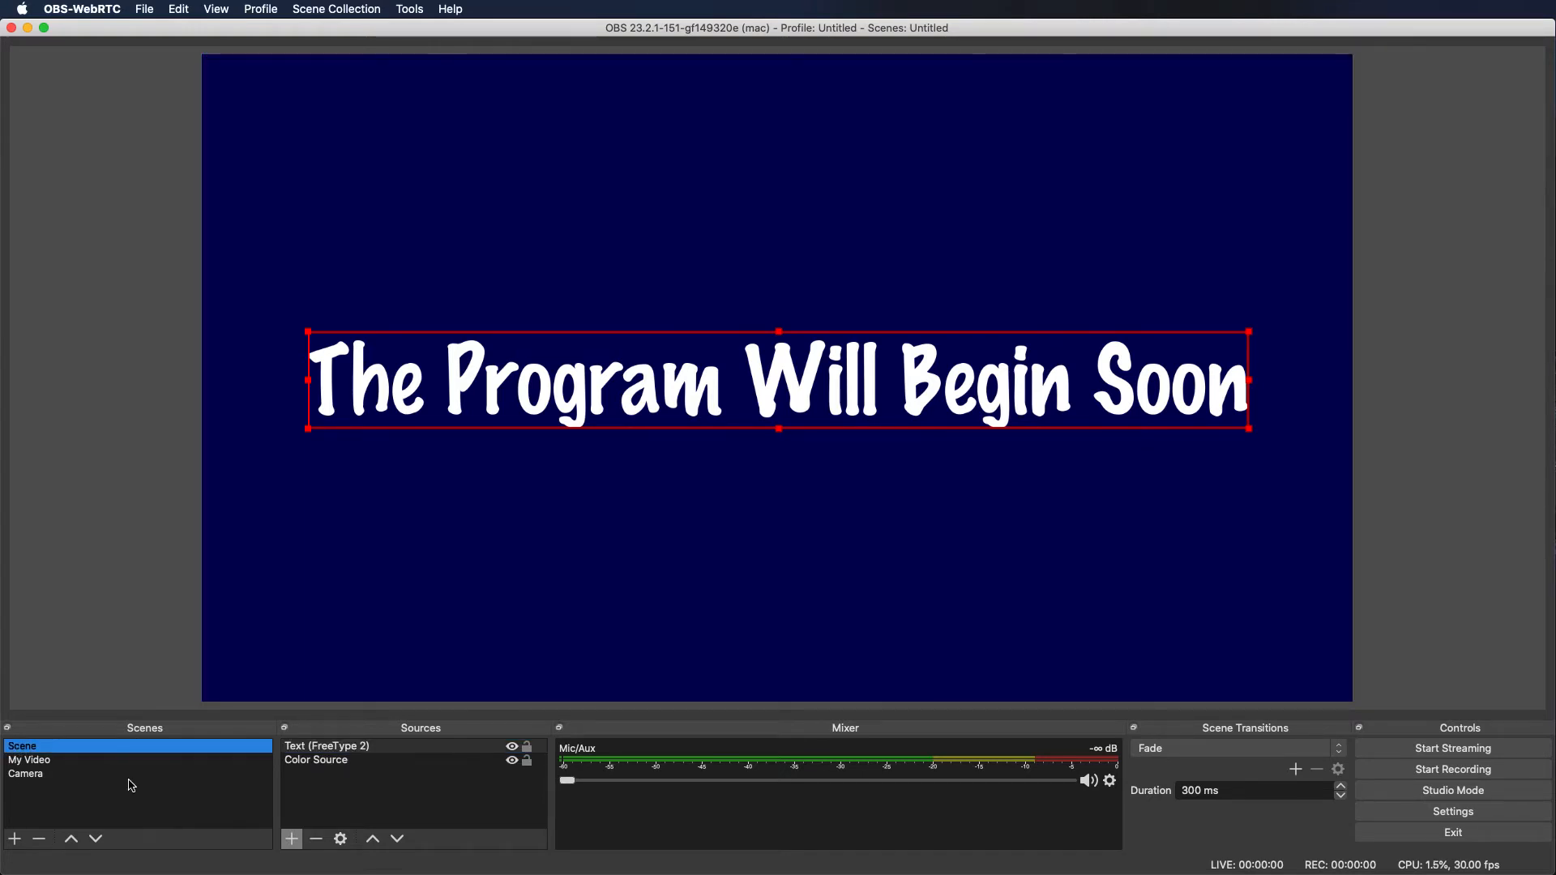
# Step: Switch to Chrome and open the Leaderboard settings page of Event Central
pyautogui.press('super+Tab')
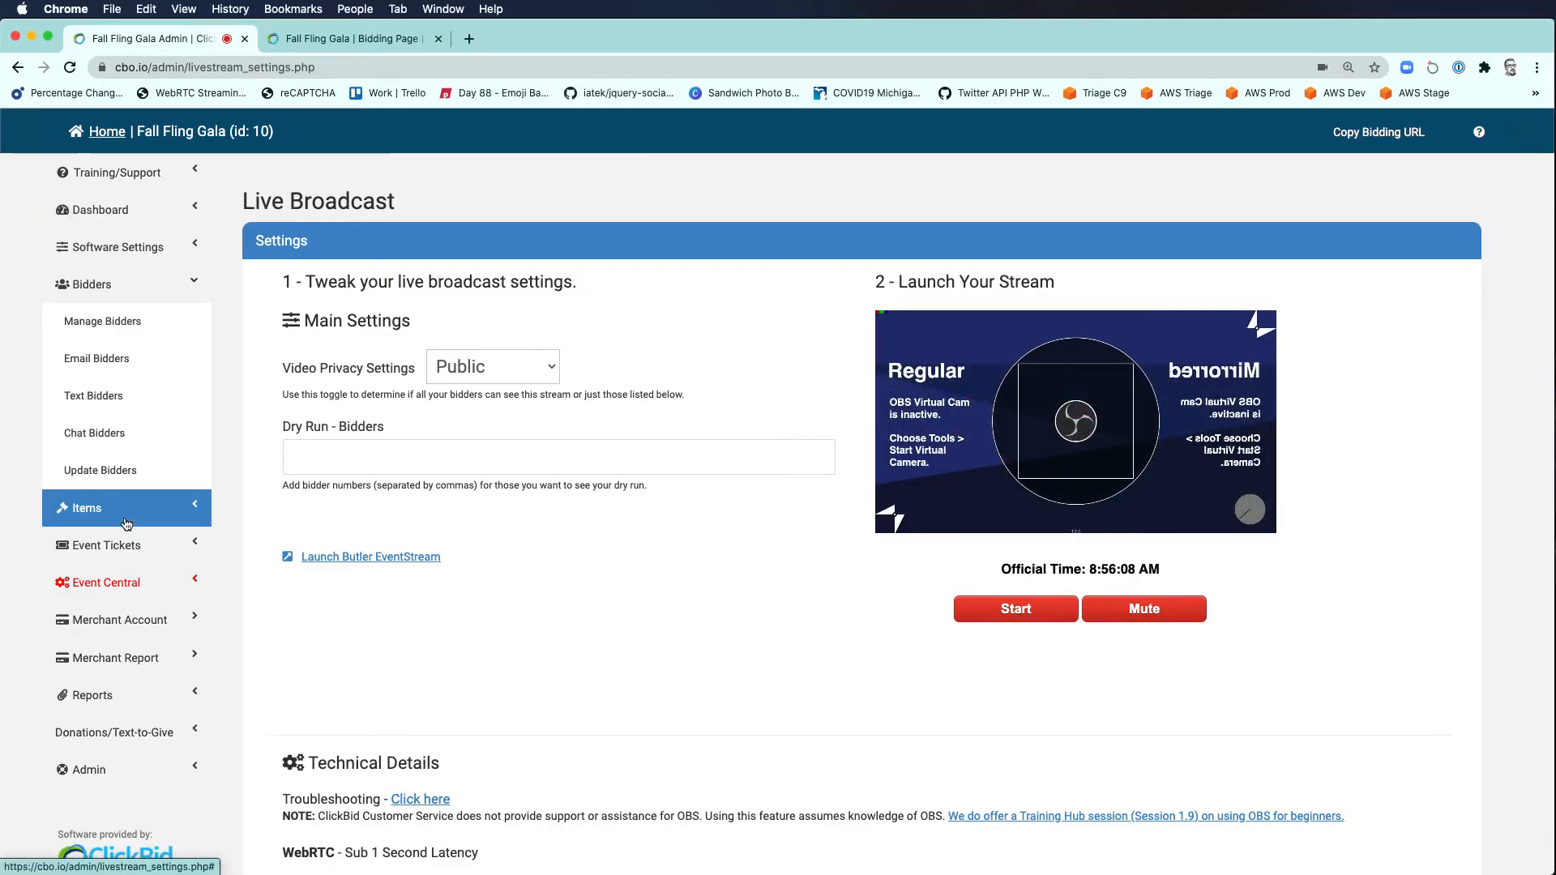
pyautogui.click(122, 583)
pyautogui.click(109, 545)
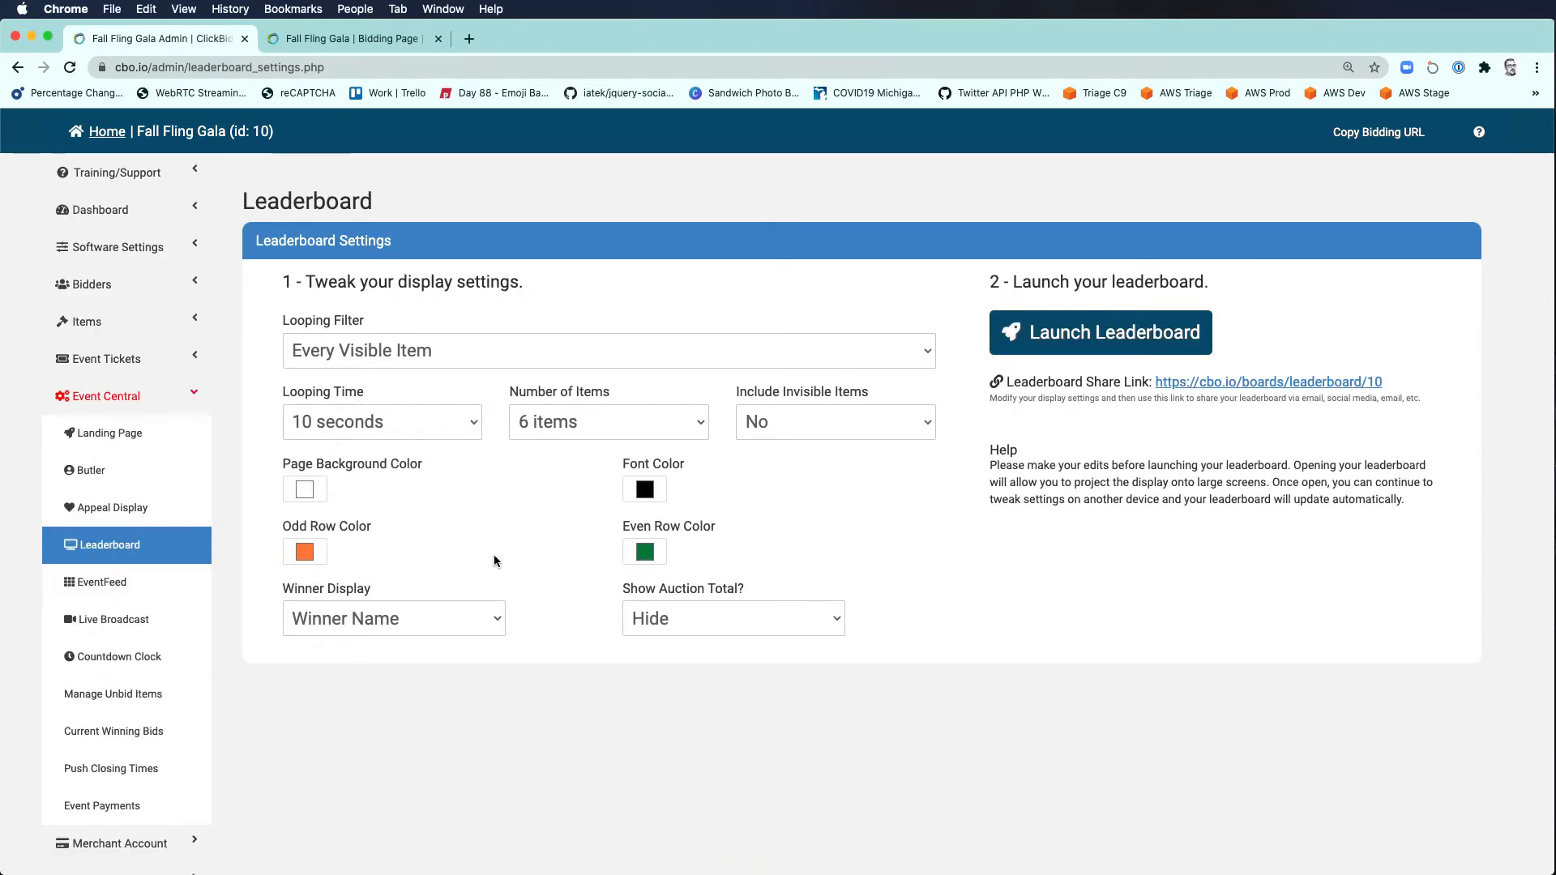
# Step: Set the leaderboard's page background color to black and its font color to white
pyautogui.click(304, 490)
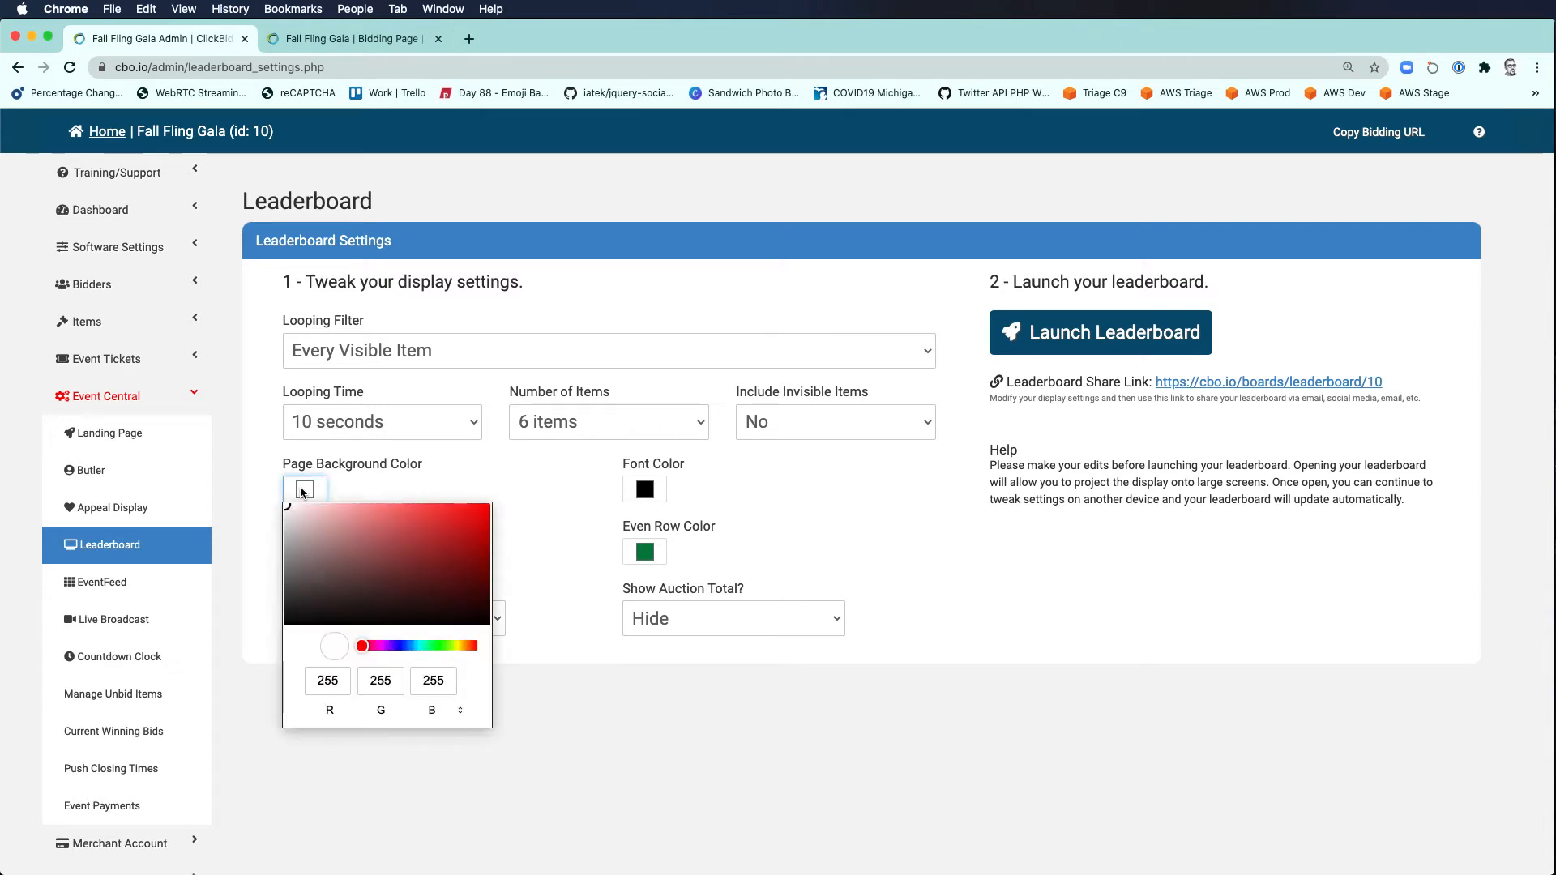
pyautogui.moveTo(308, 556); pyautogui.dragTo(239, 636)
pyautogui.click(239, 636)
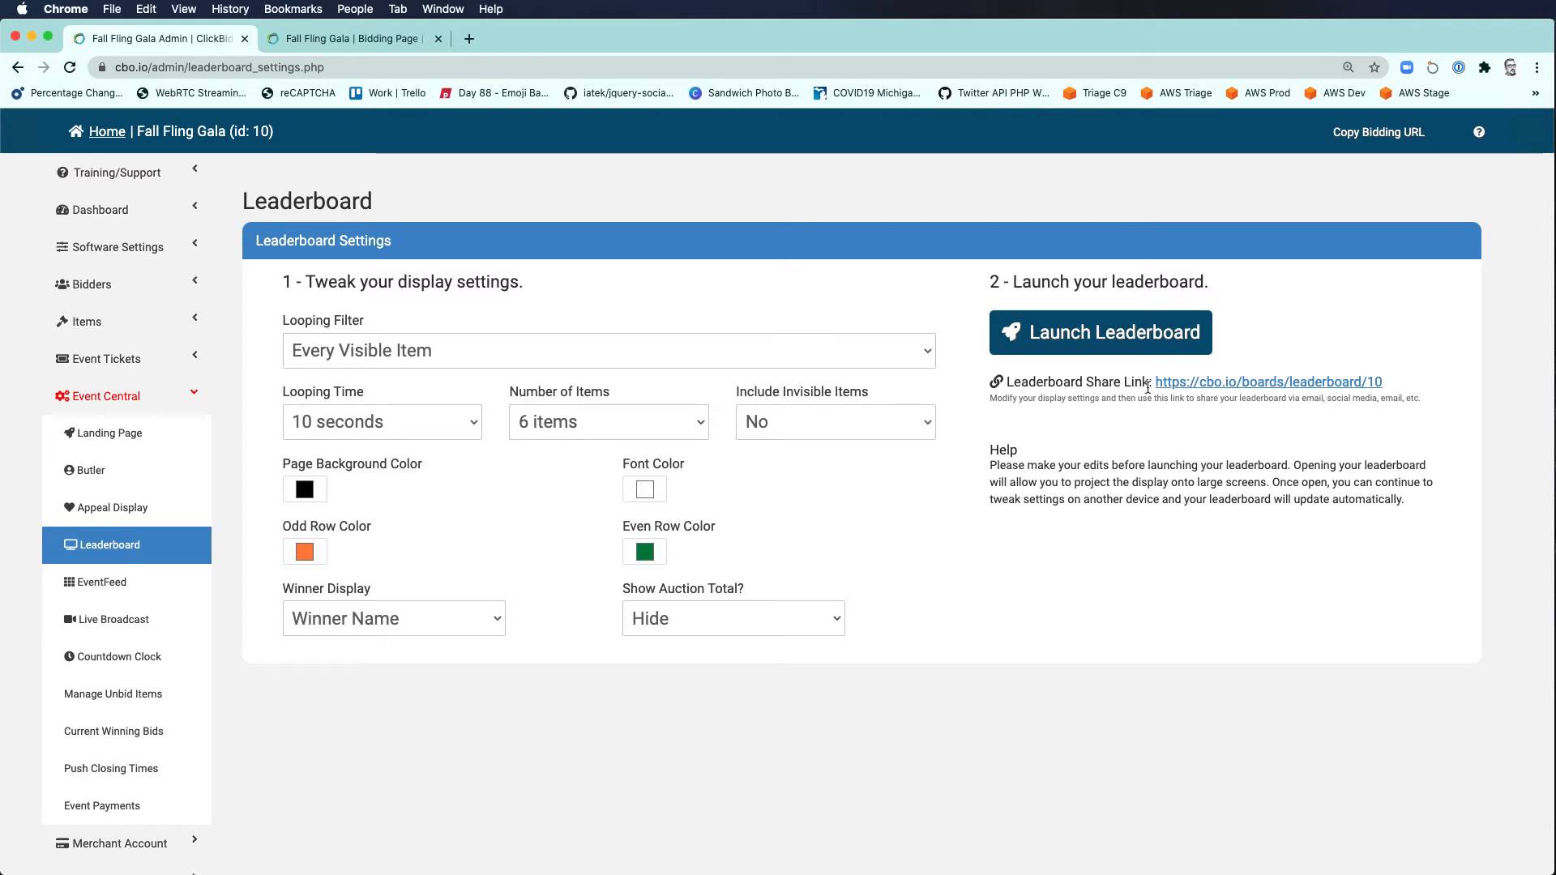
# Step: Copy the address of the leaderboard share link and switch back to OBS
pyautogui.rightClick(1217, 389)
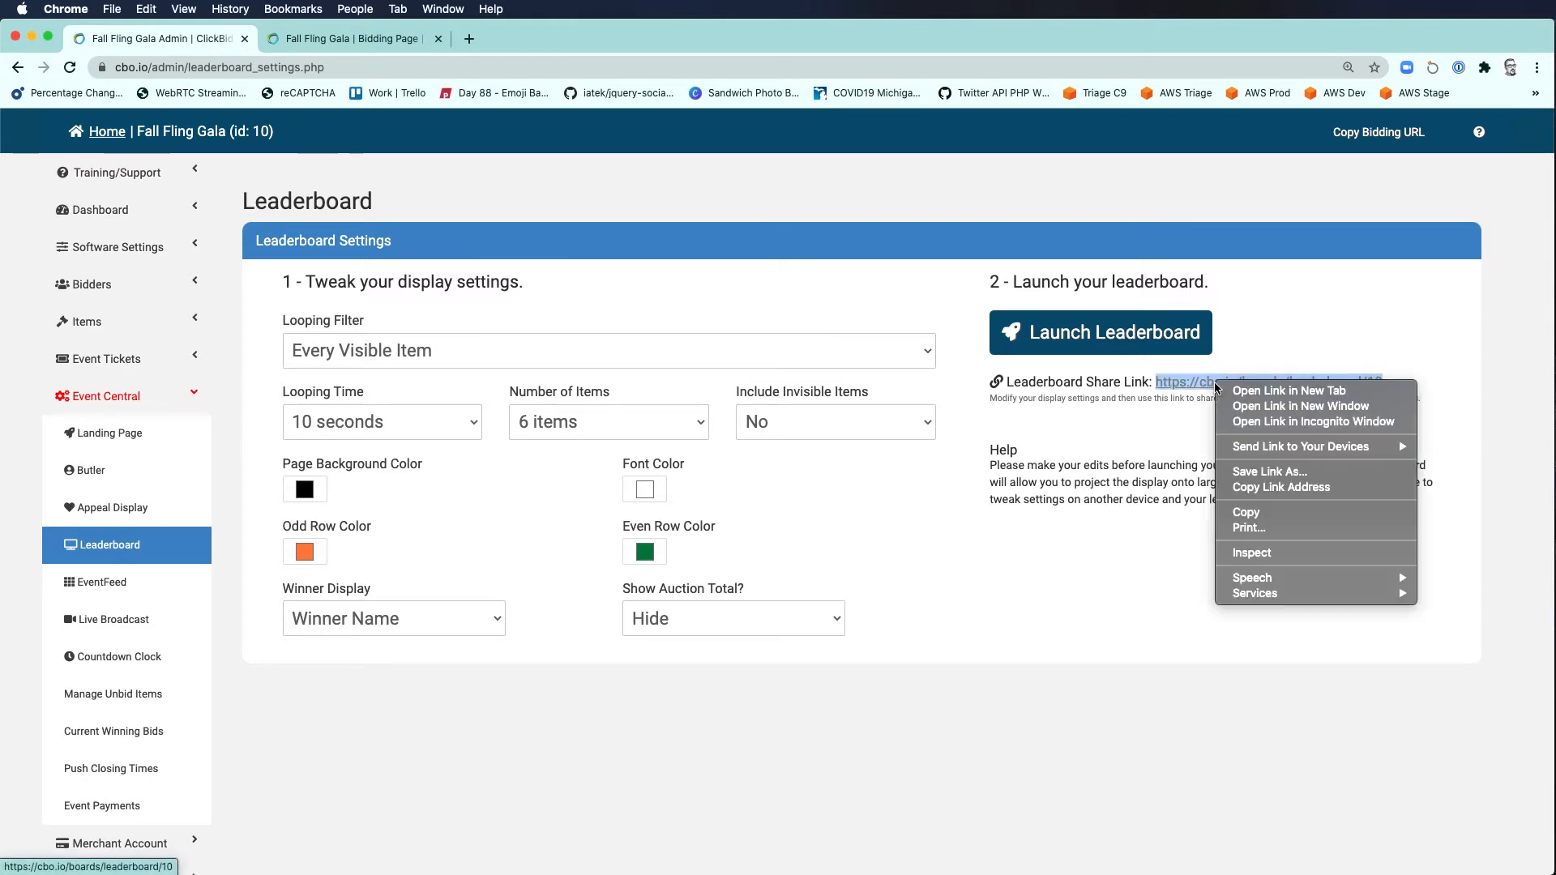
pyautogui.click(1261, 490)
pyautogui.press('super+Tab')
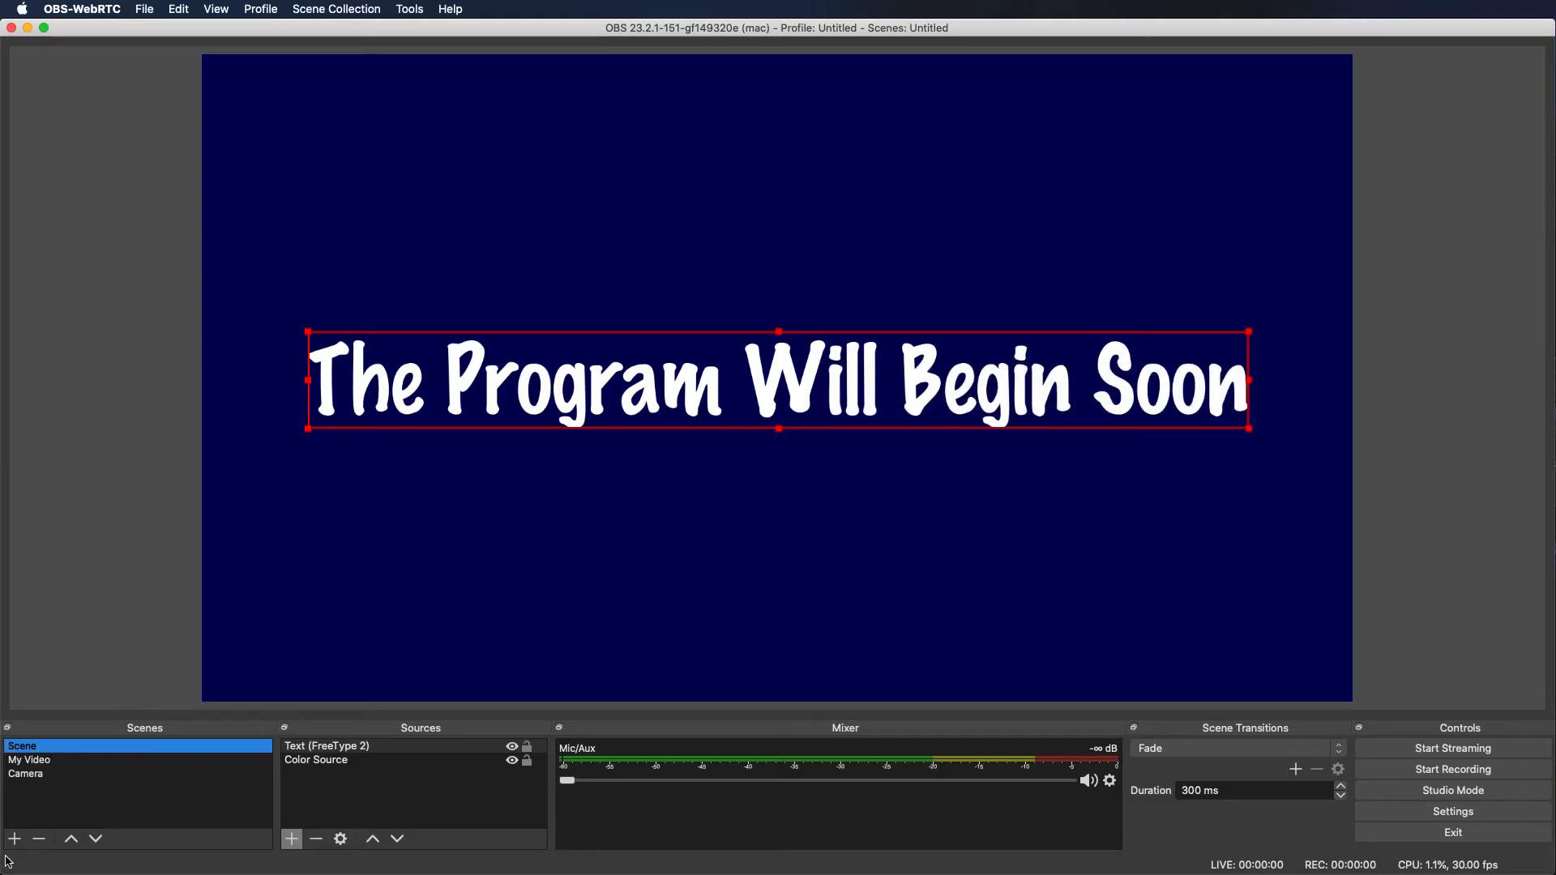
# Step: Add a new scene named "Leaderboard"
pyautogui.click(15, 839)
pyautogui.write('L')
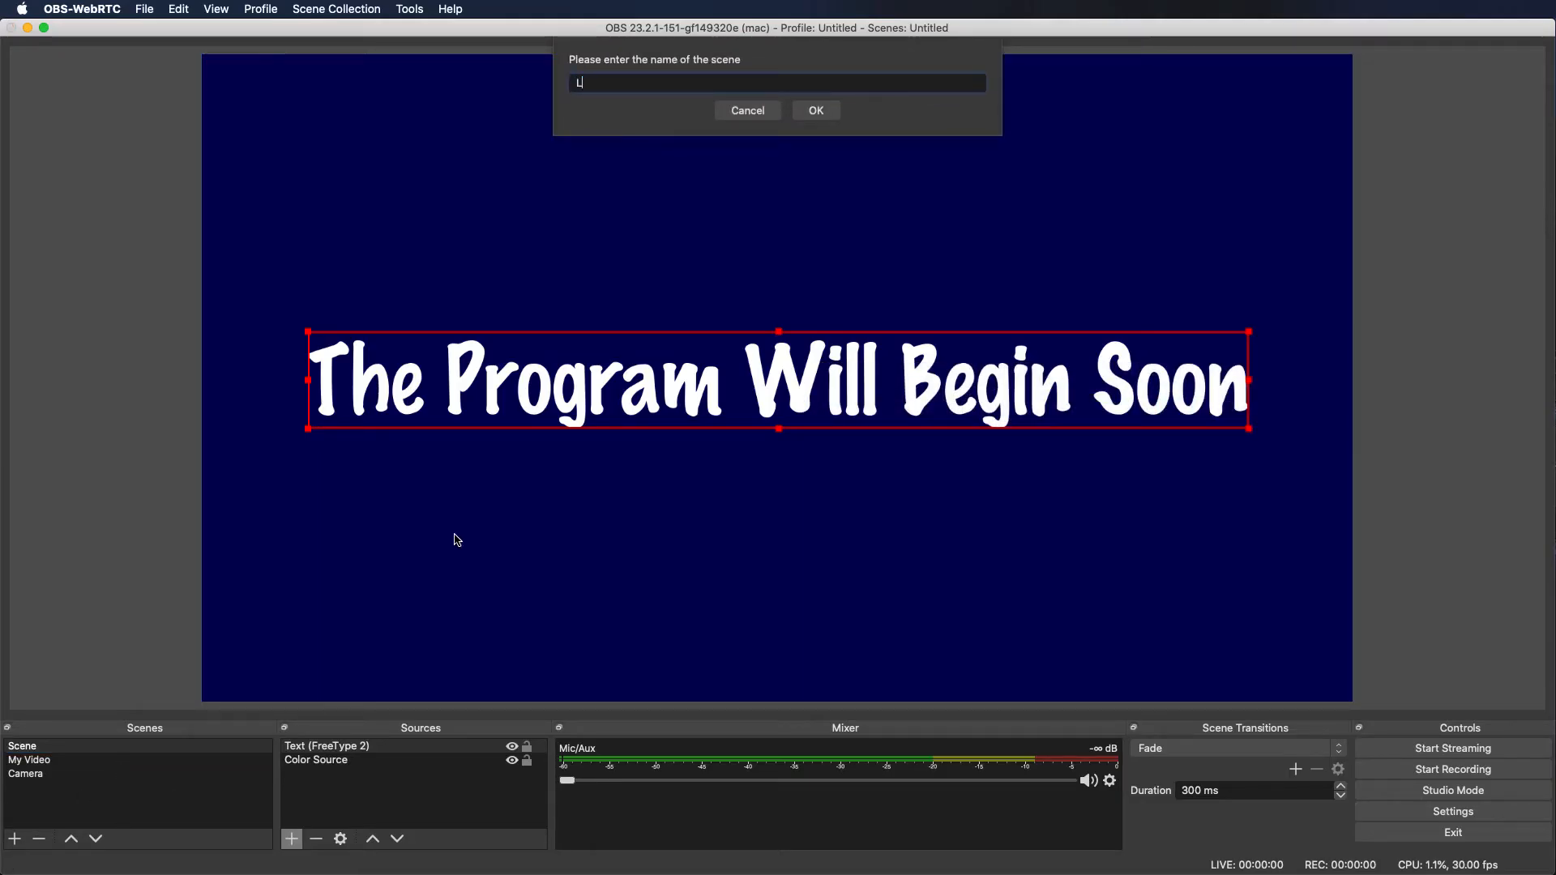
pyautogui.write('eaderboard')
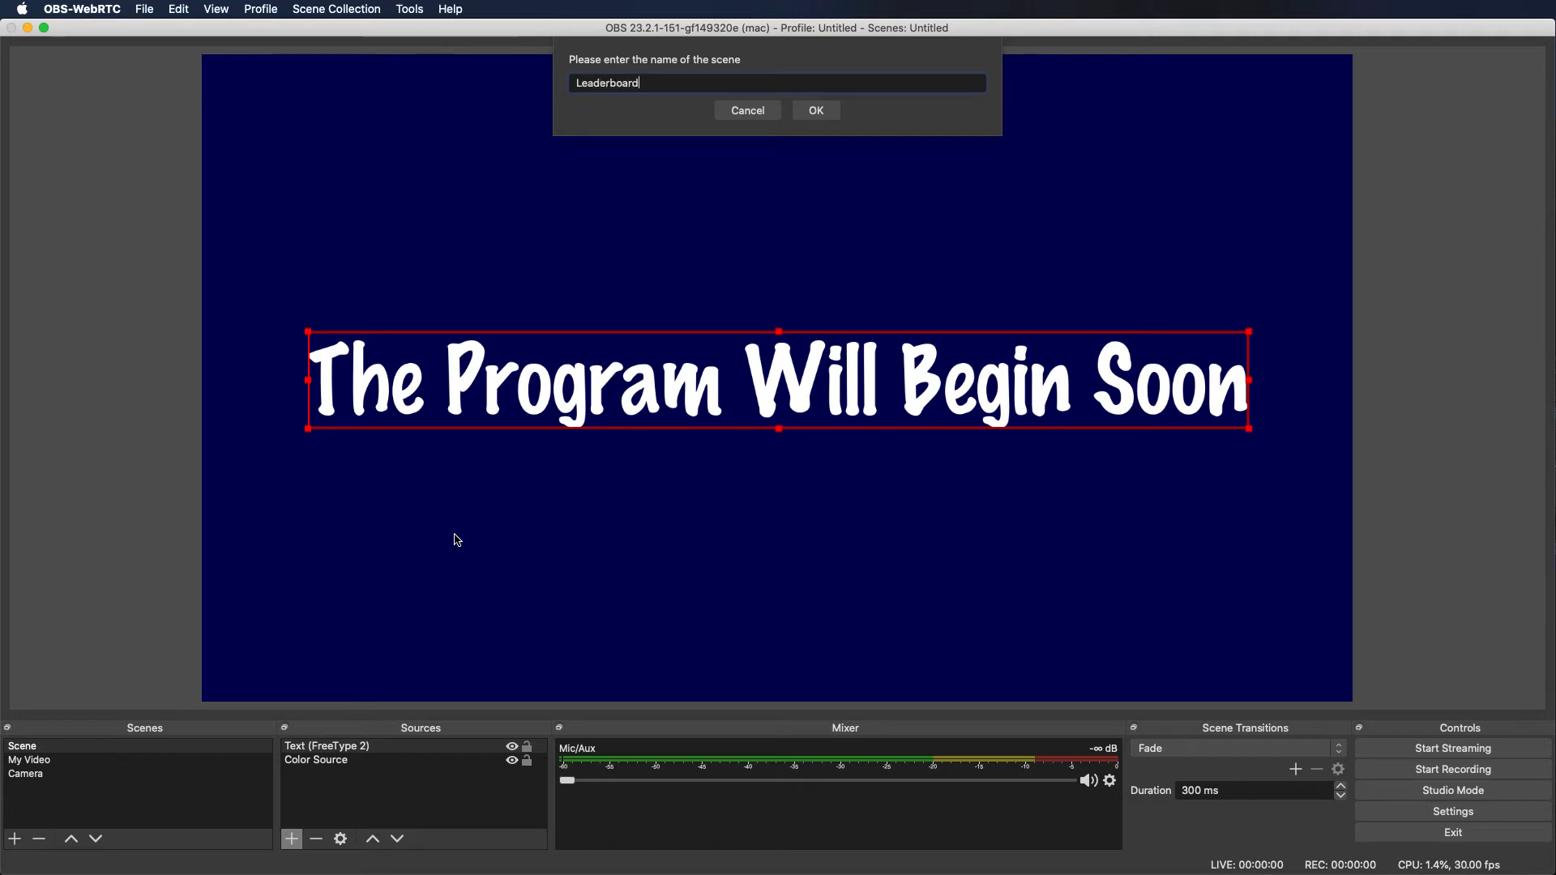
pyautogui.click(815, 111)
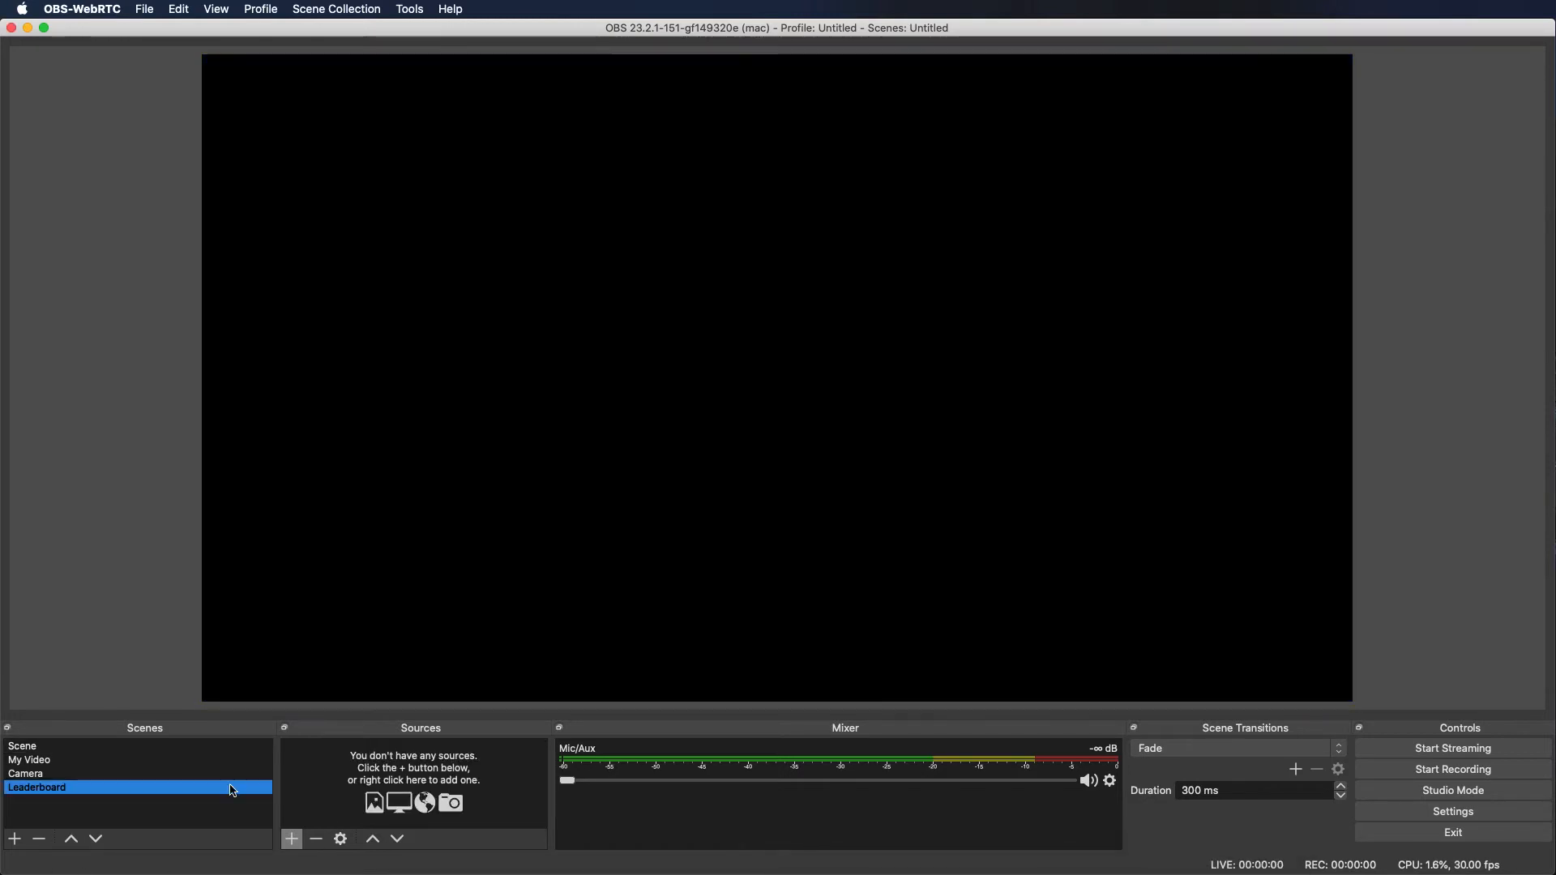
# Step: Add a new browser source named "Leaderboard 2" to the Leaderboard scene
pyautogui.click(294, 839)
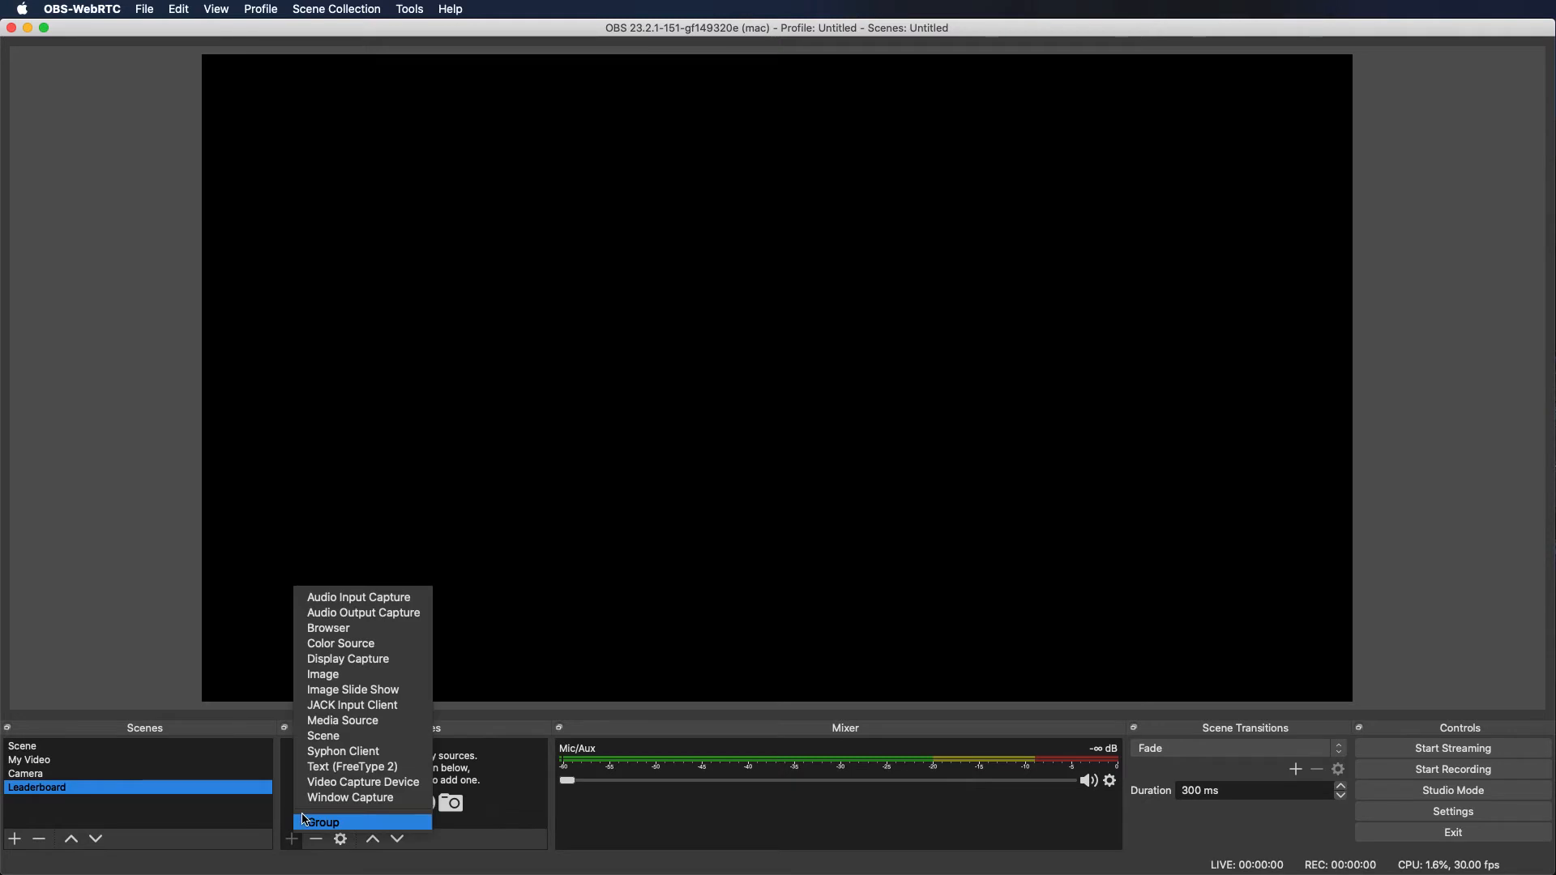
pyautogui.click(351, 632)
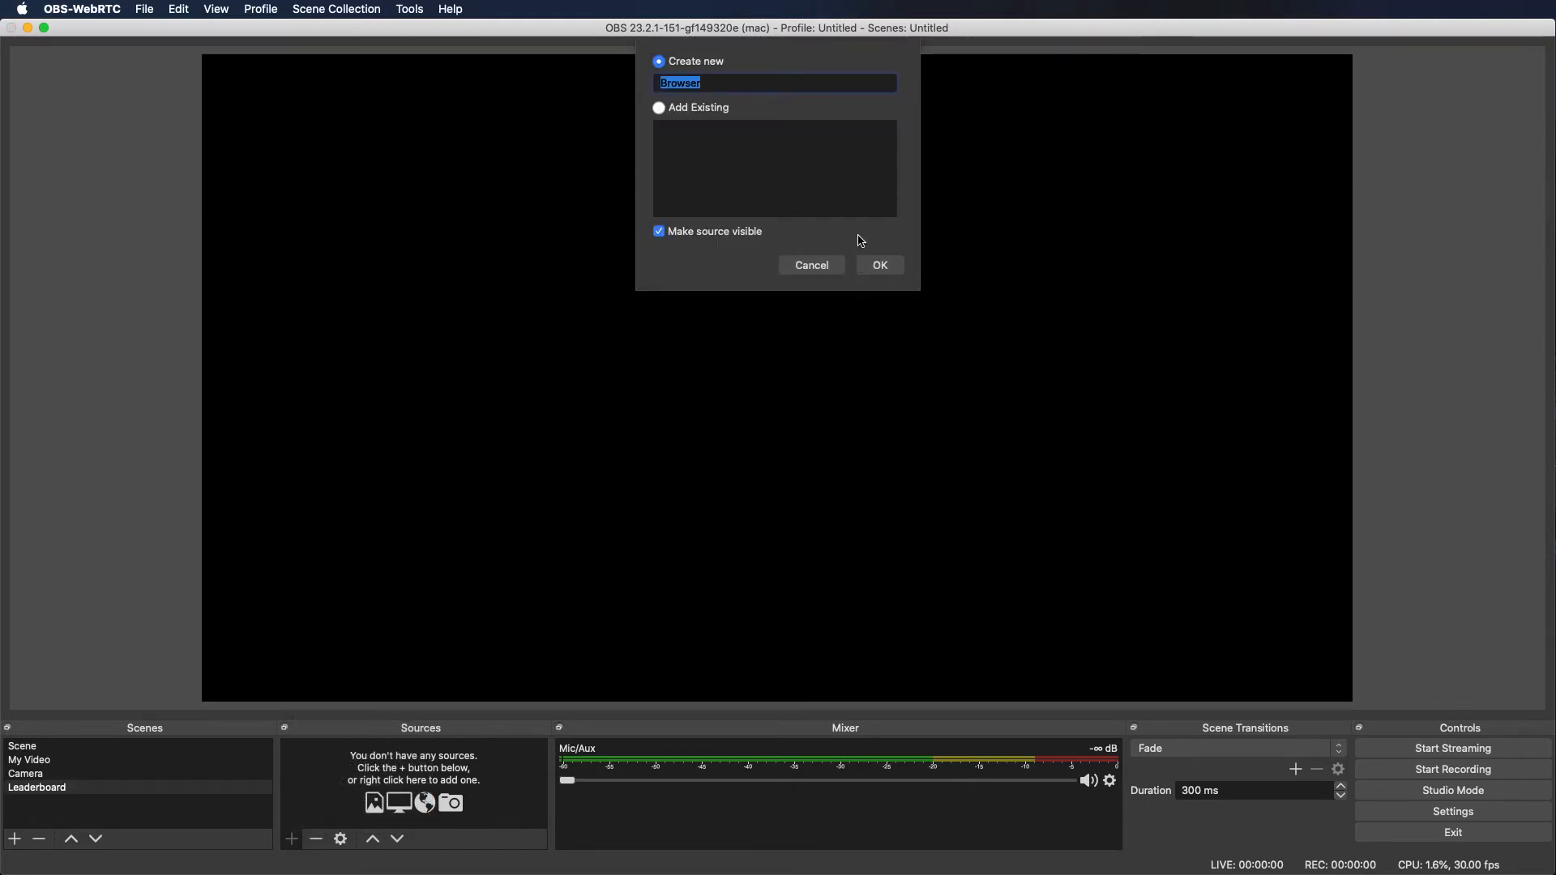
pyautogui.write('Leaderboard 2')
pyautogui.press('Return')
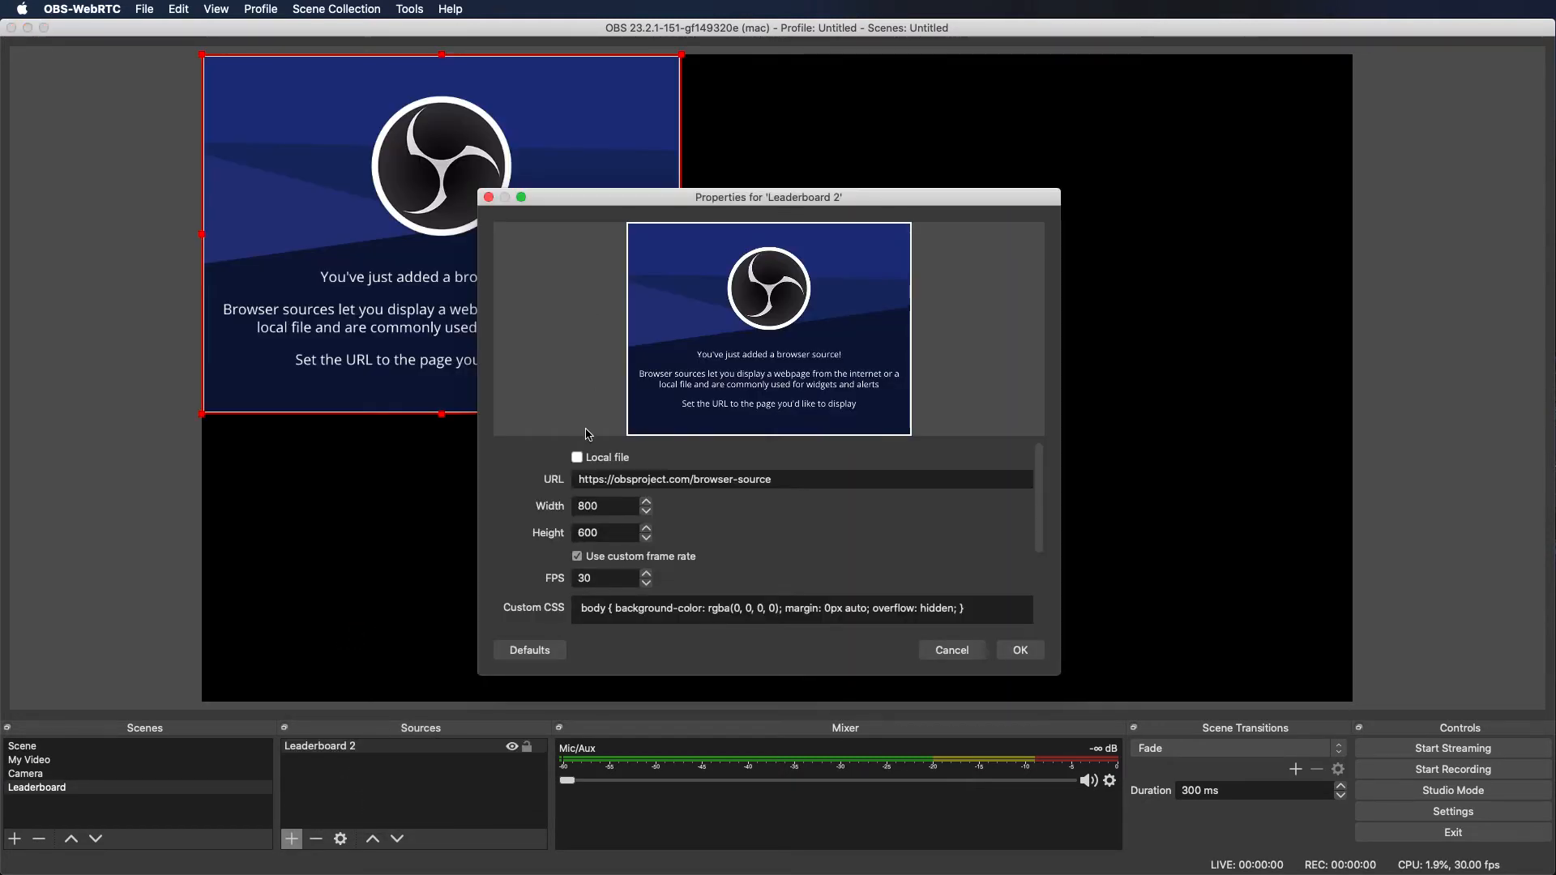
pyautogui.tripleClick(604, 480)
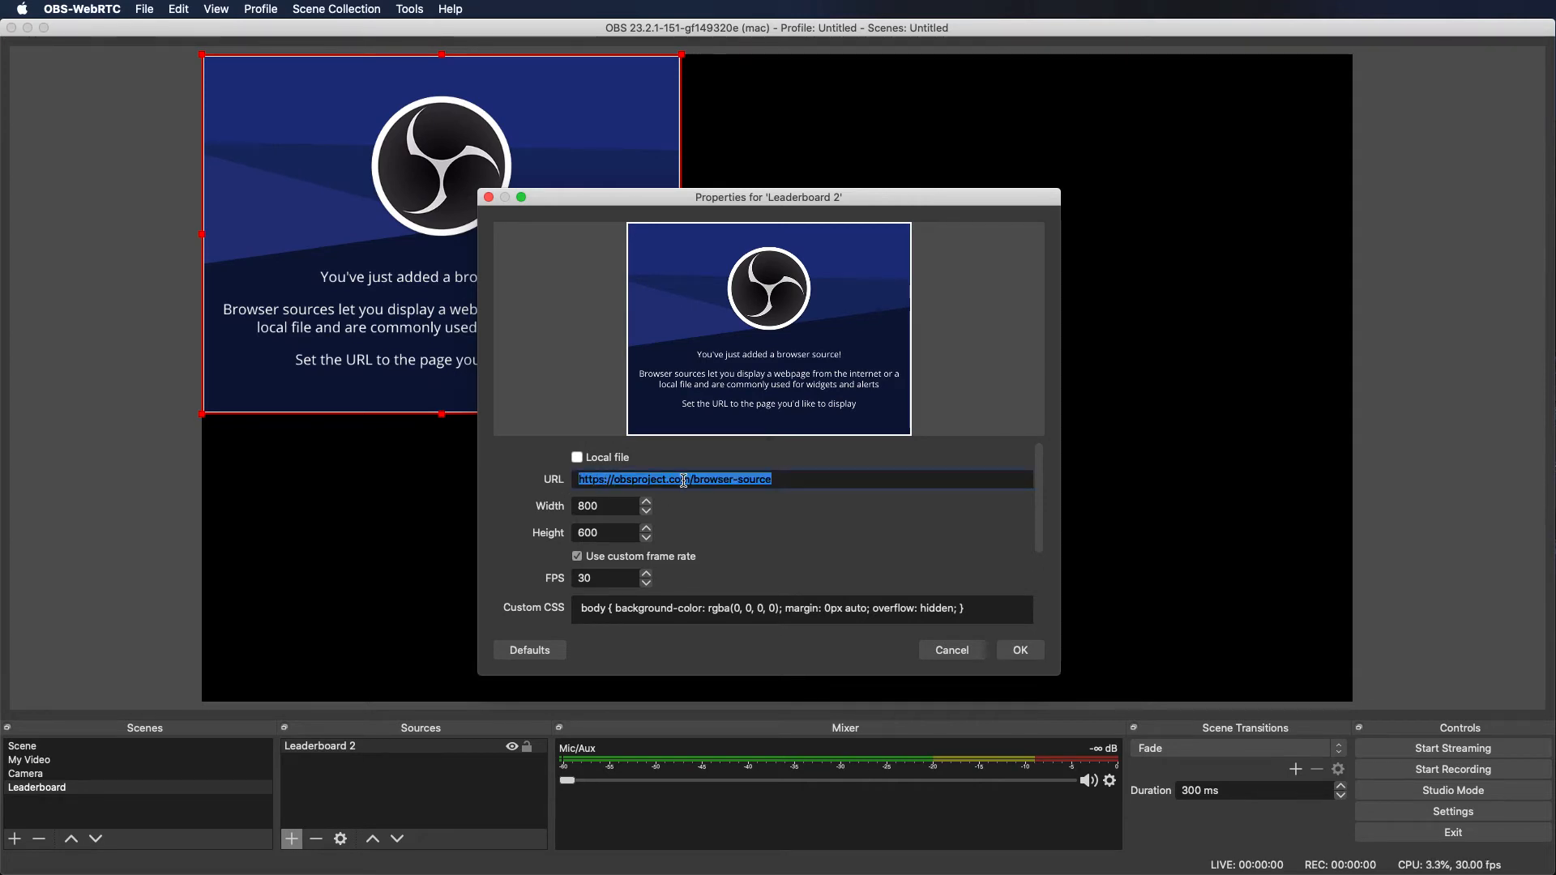
pyautogui.press('super+v')
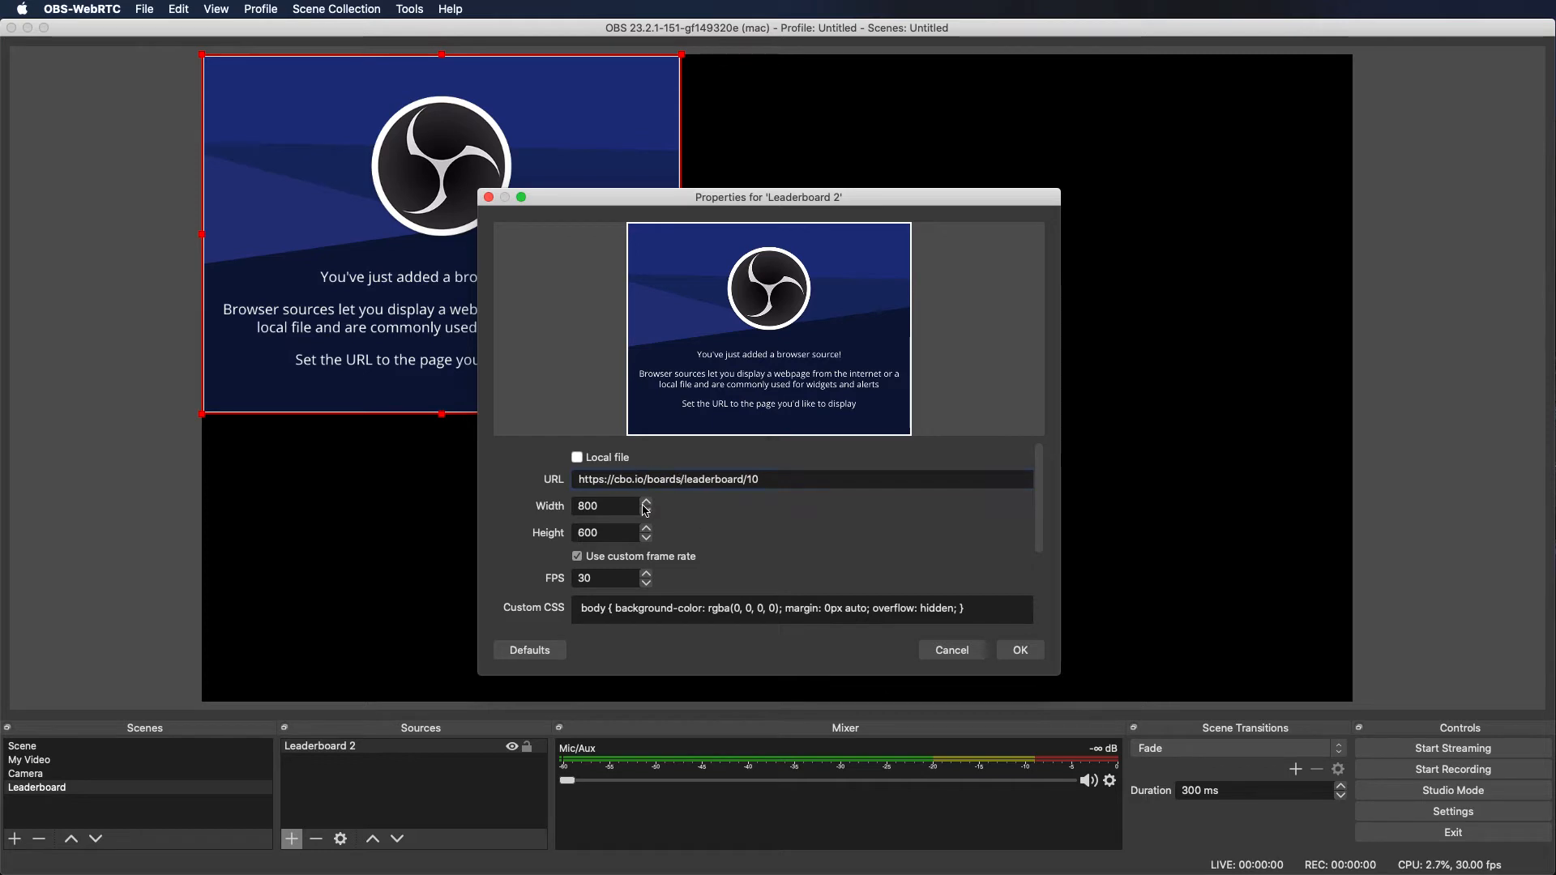
pyautogui.moveTo(609, 507); pyautogui.dragTo(573, 508)
pyautogui.write('1920')
pyautogui.press('Tab')
pyautogui.write('1080')
pyautogui.scroll(-1, 729, 544)
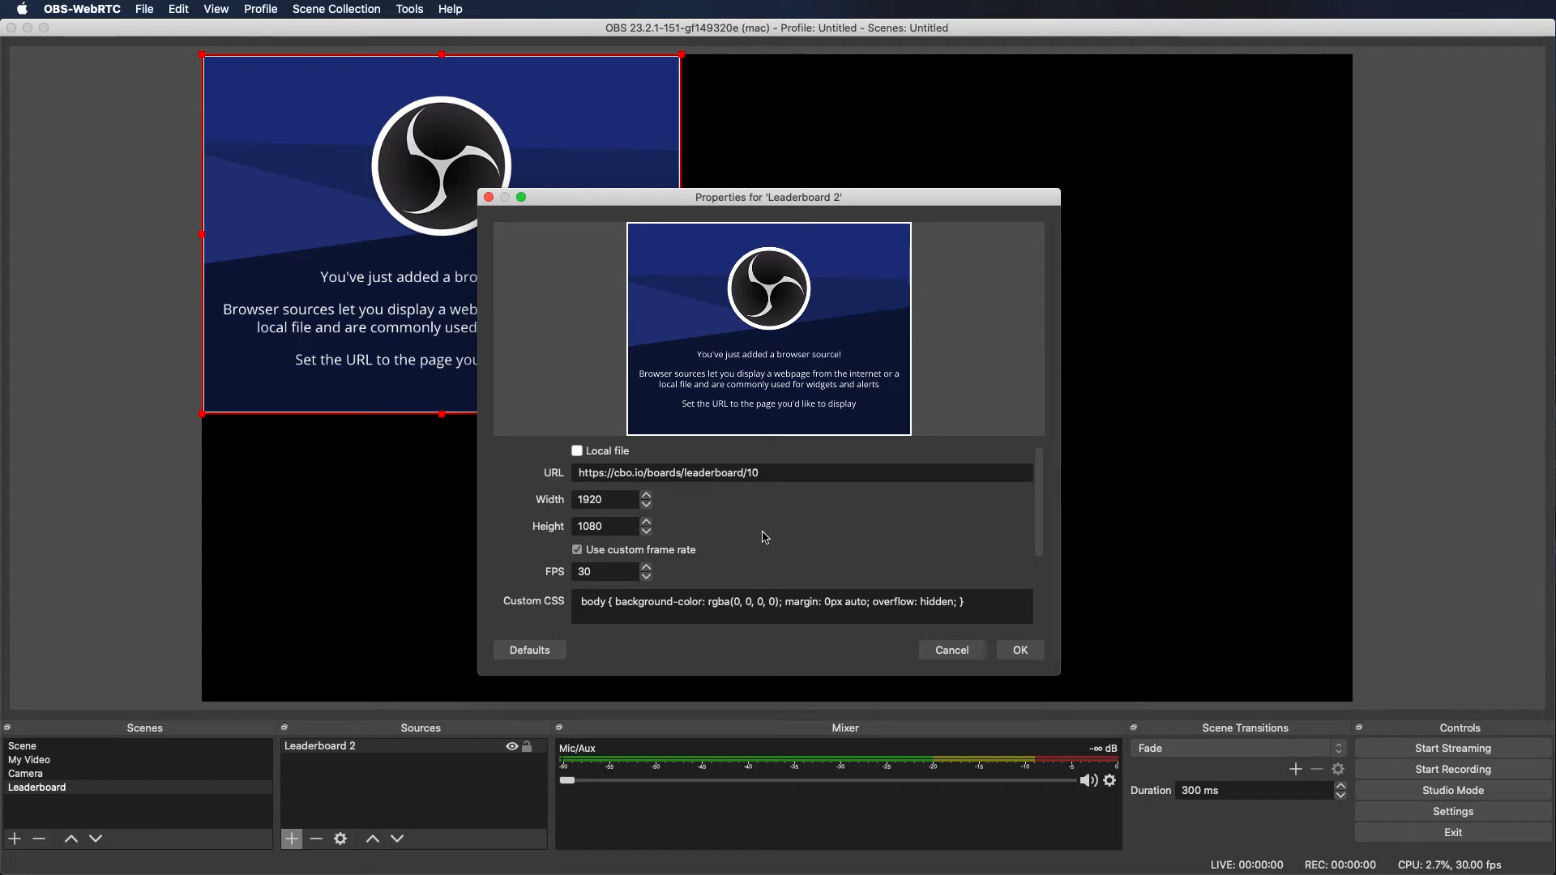
pyautogui.click(1023, 650)
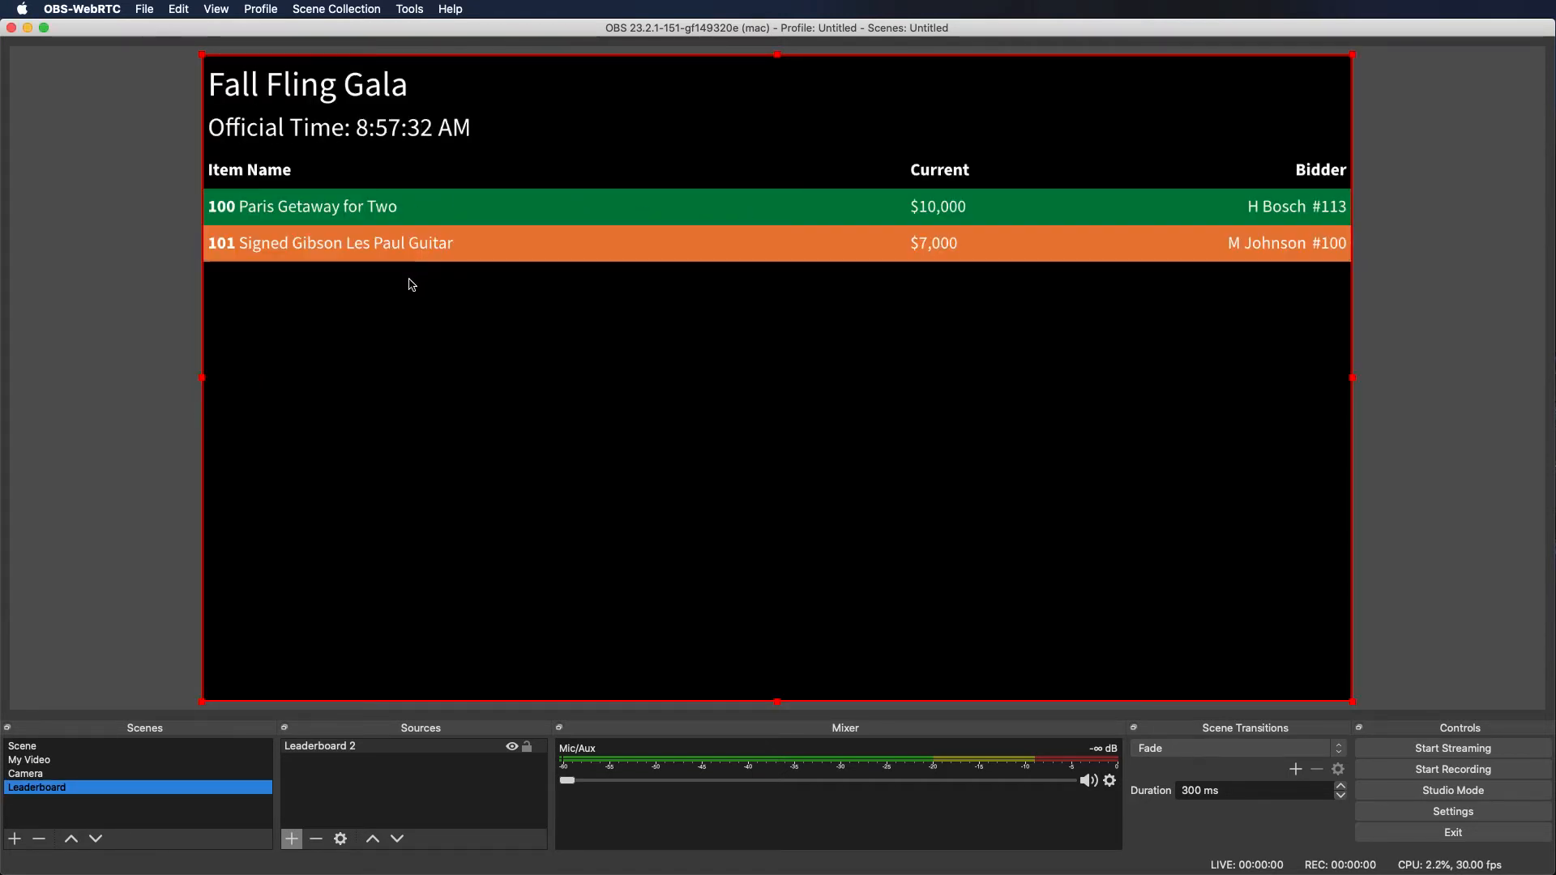
pyautogui.click(123, 352)
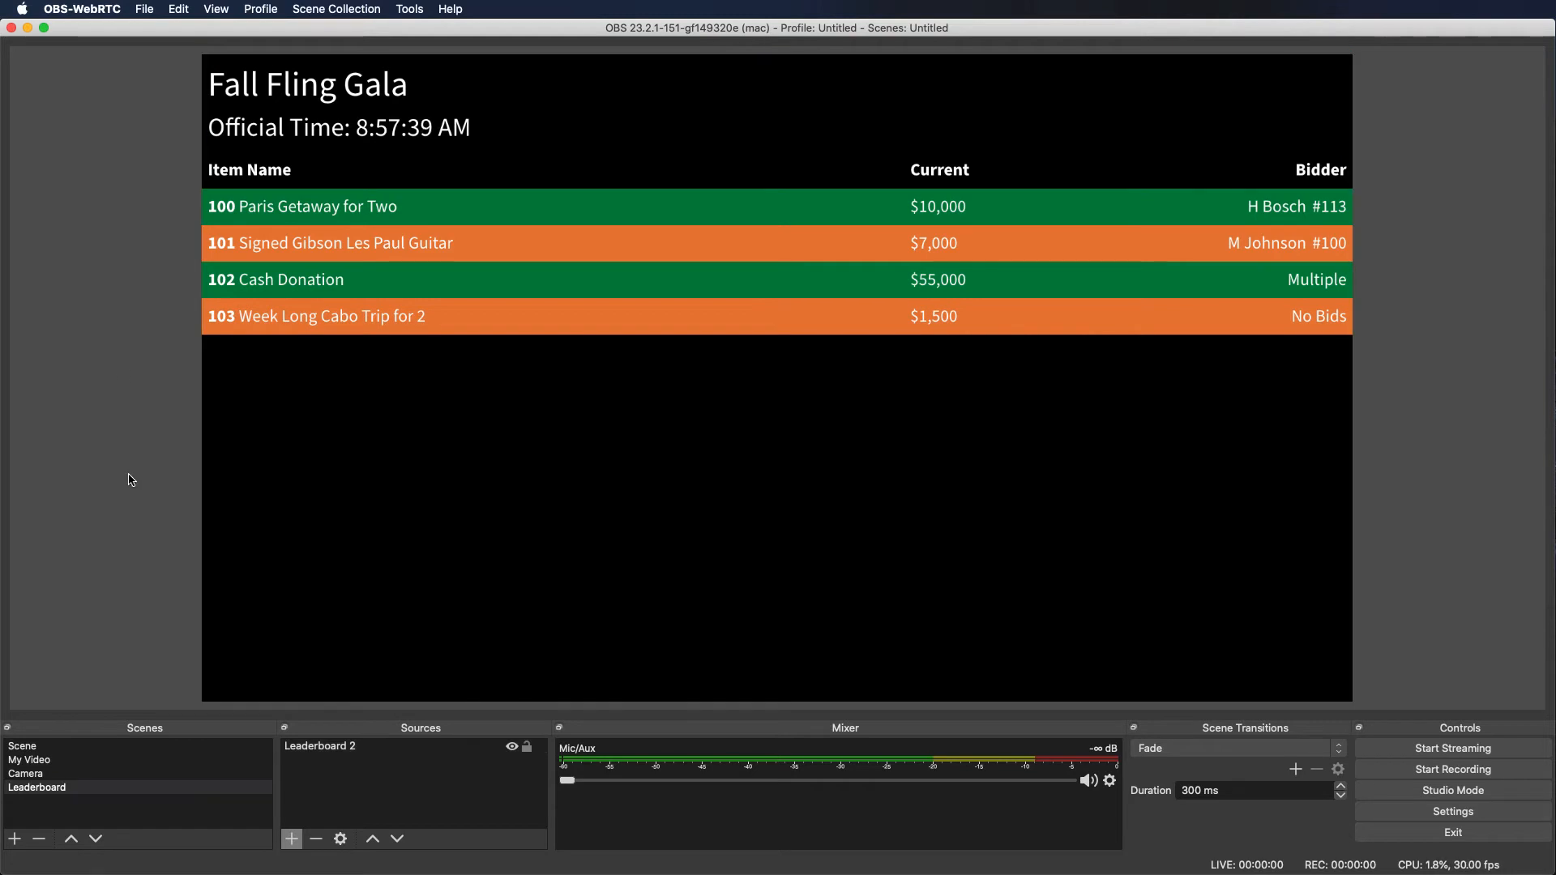
# Step: Preview the broadcast sequence by switching between Scene, My Video, Camera and Leaderboard, finishing on Leaderboard
pyautogui.click(98, 747)
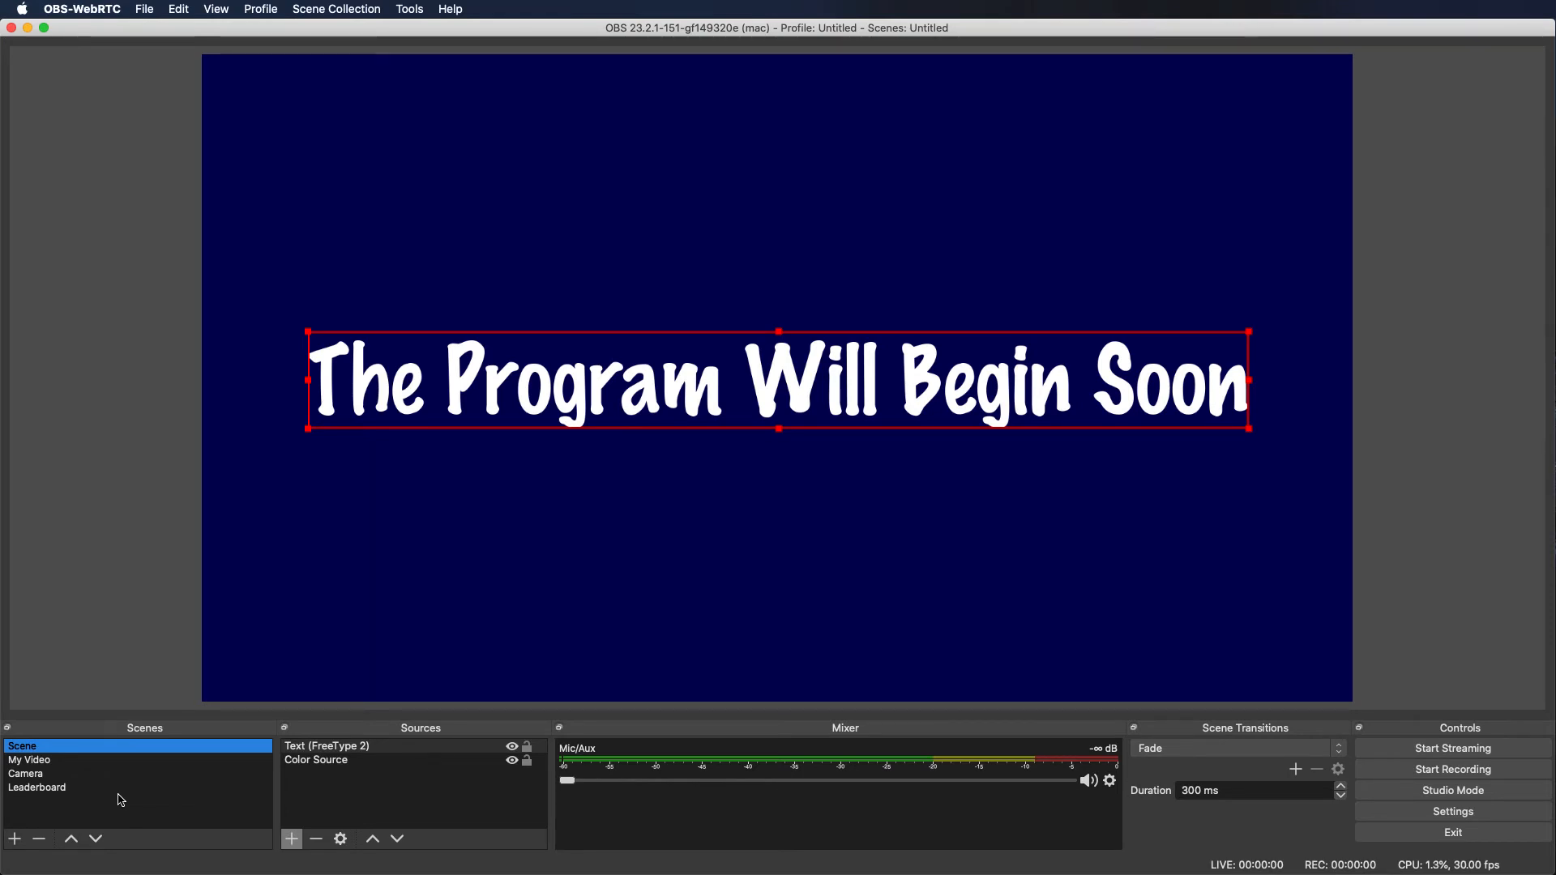
pyautogui.click(32, 761)
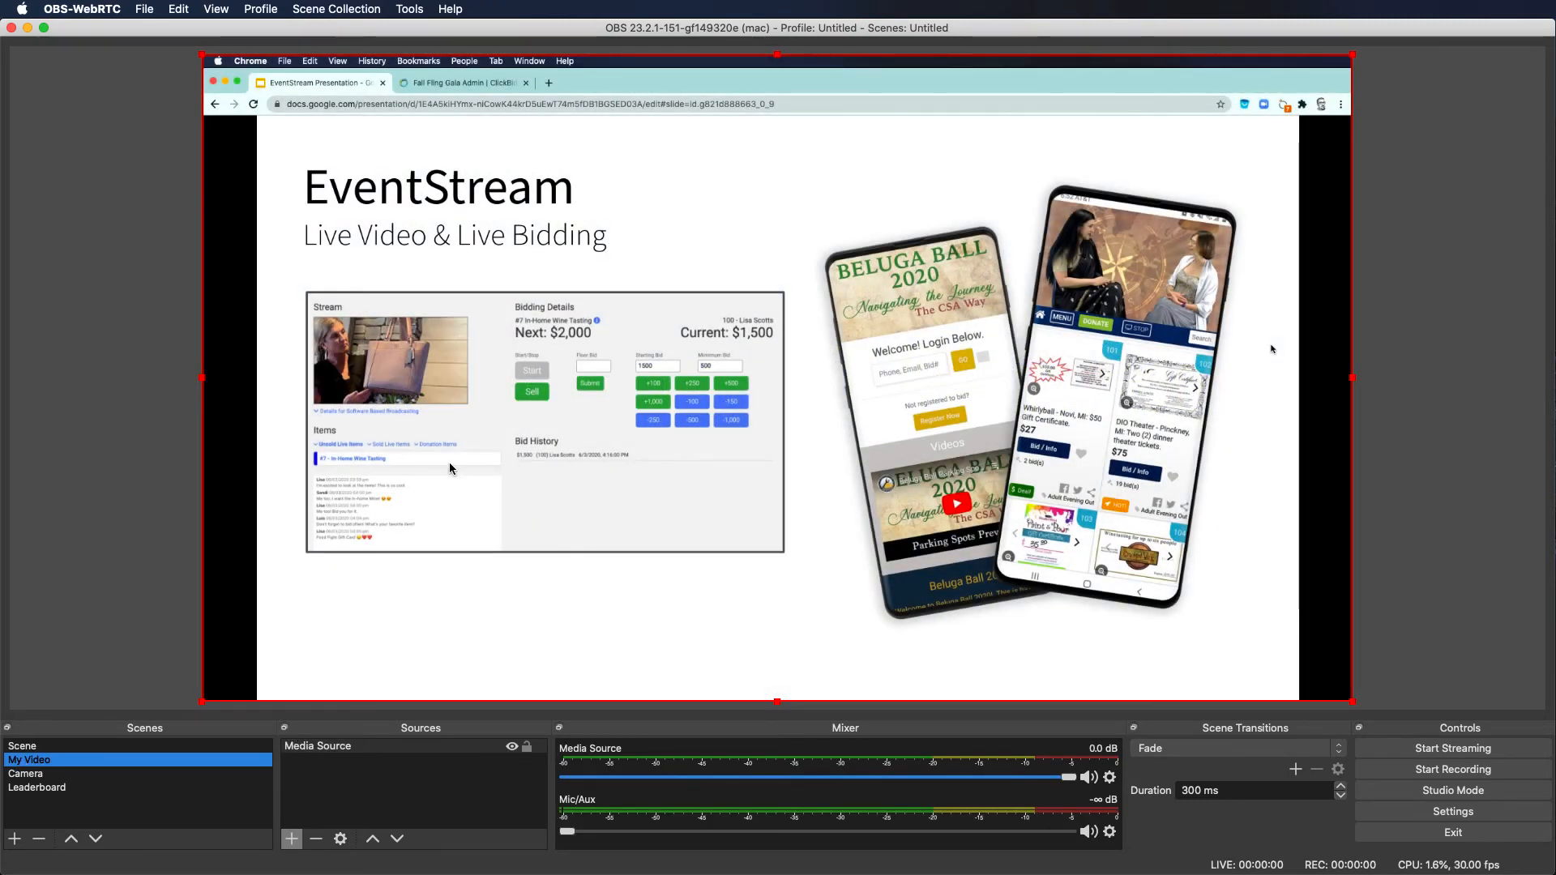
pyautogui.click(101, 748)
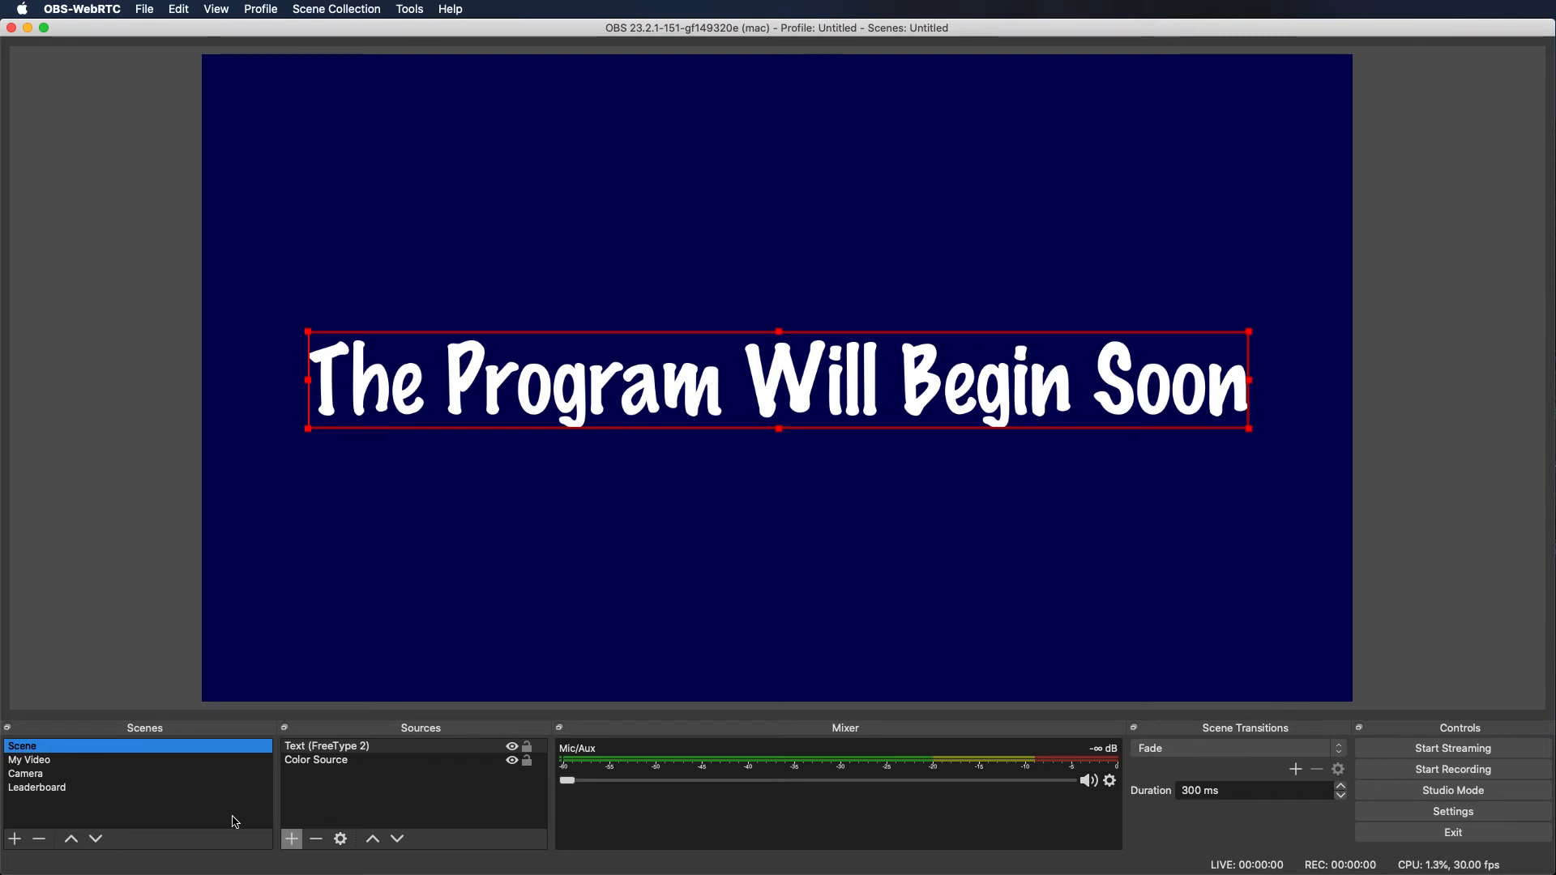
pyautogui.click(85, 762)
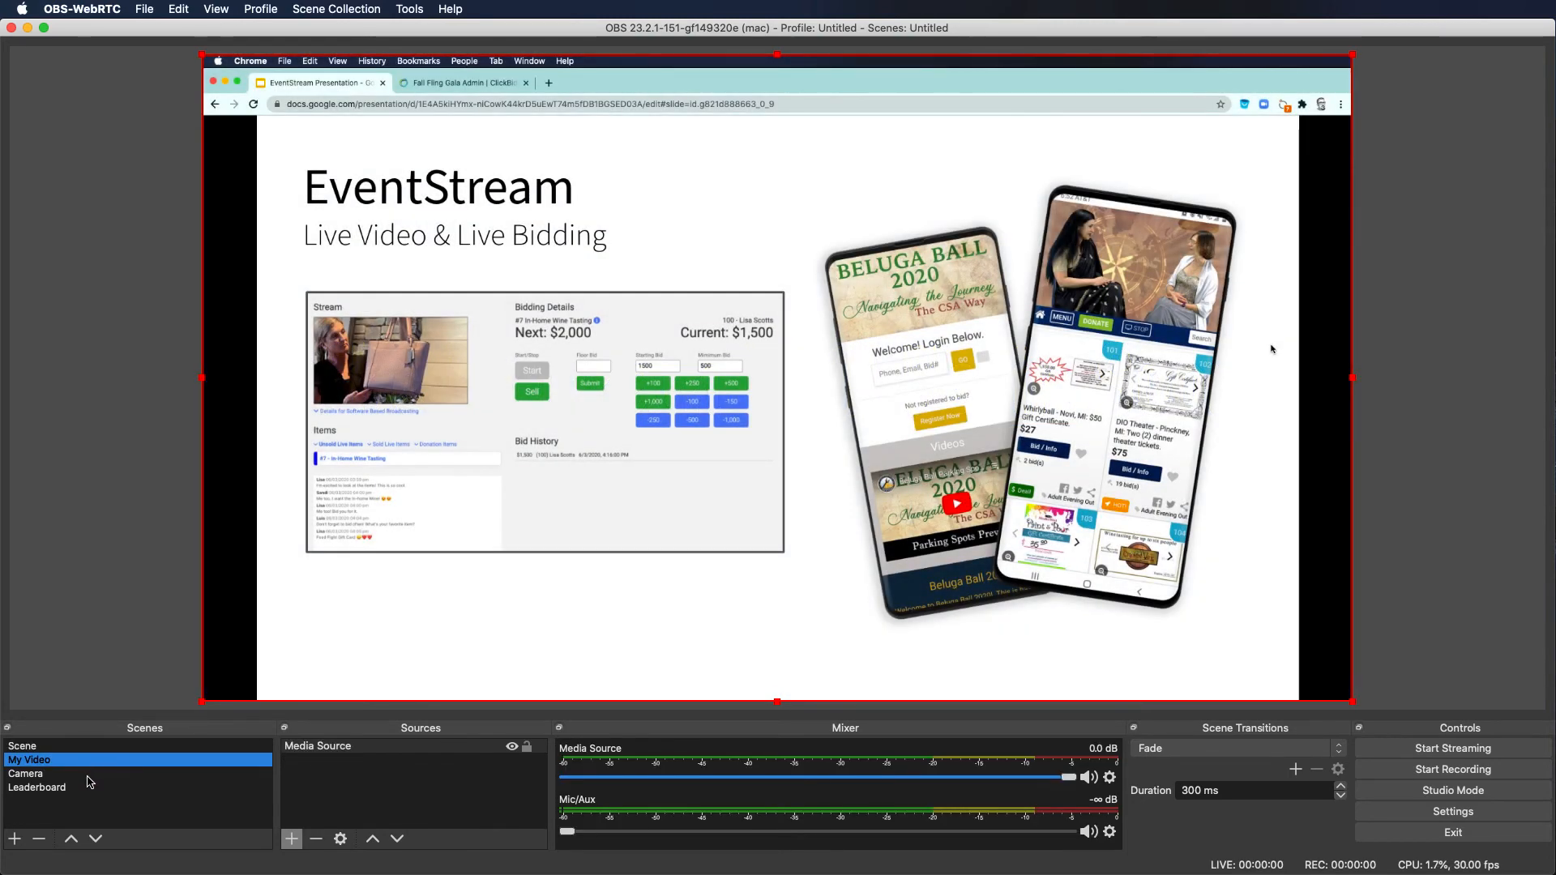
pyautogui.click(89, 777)
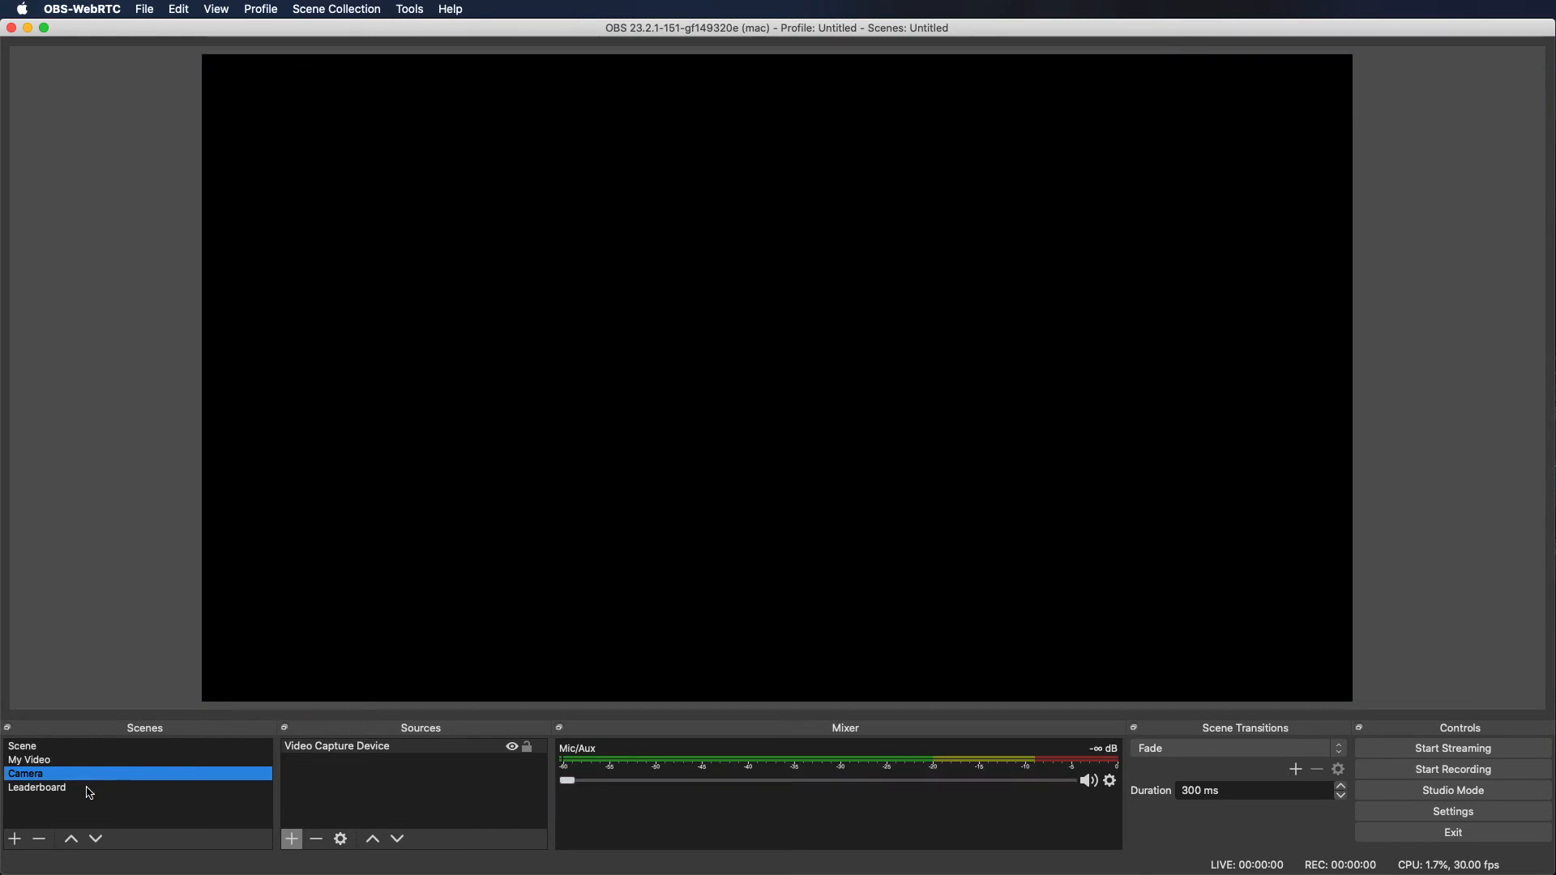
pyautogui.click(90, 791)
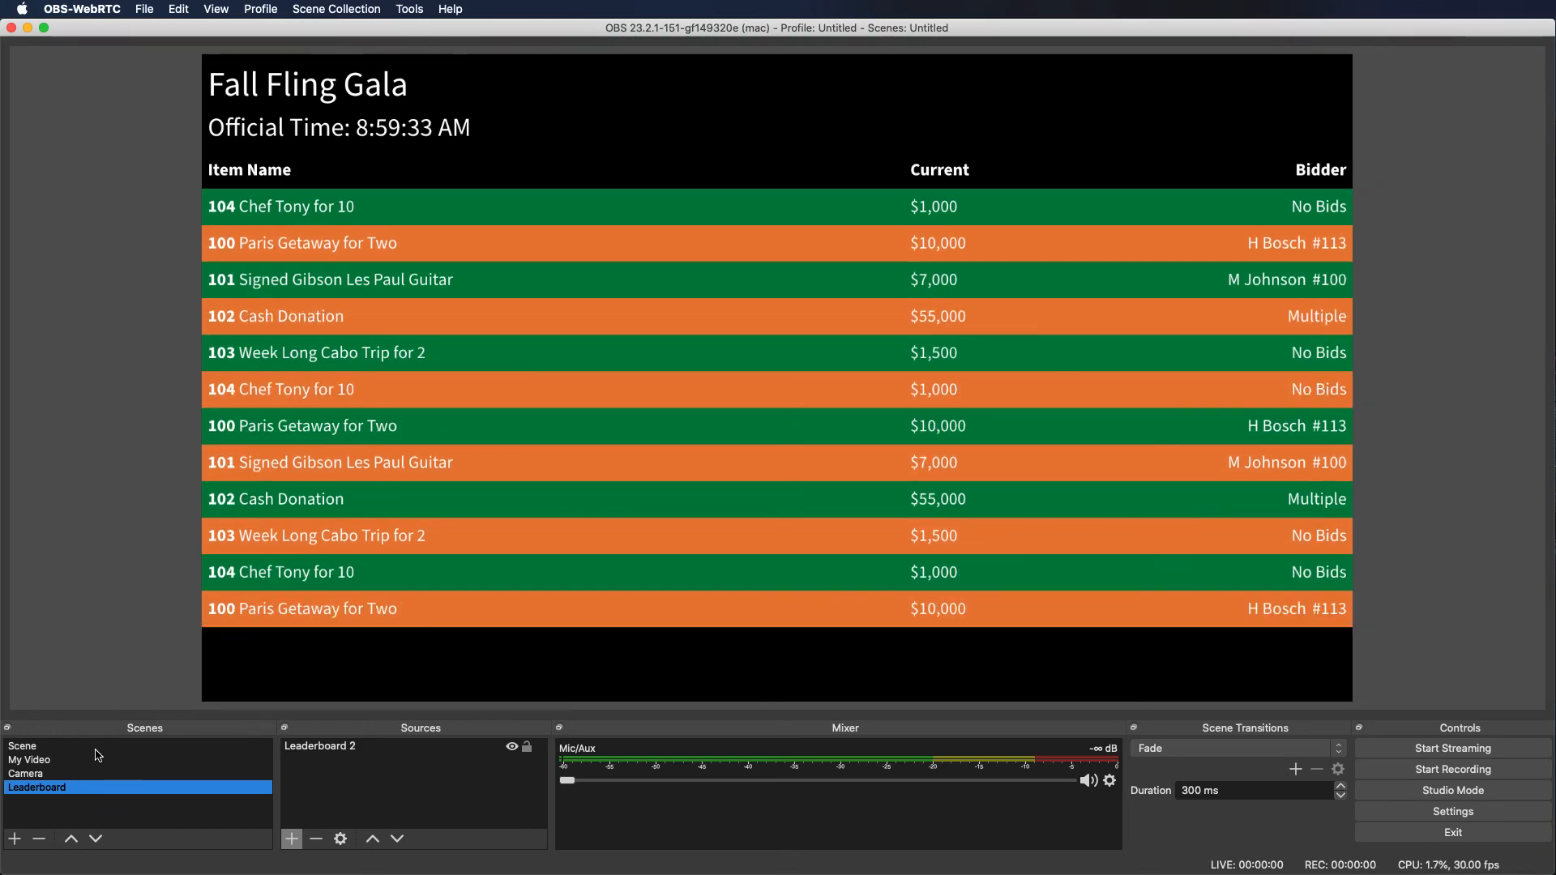
pyautogui.click(96, 750)
pyautogui.click(88, 762)
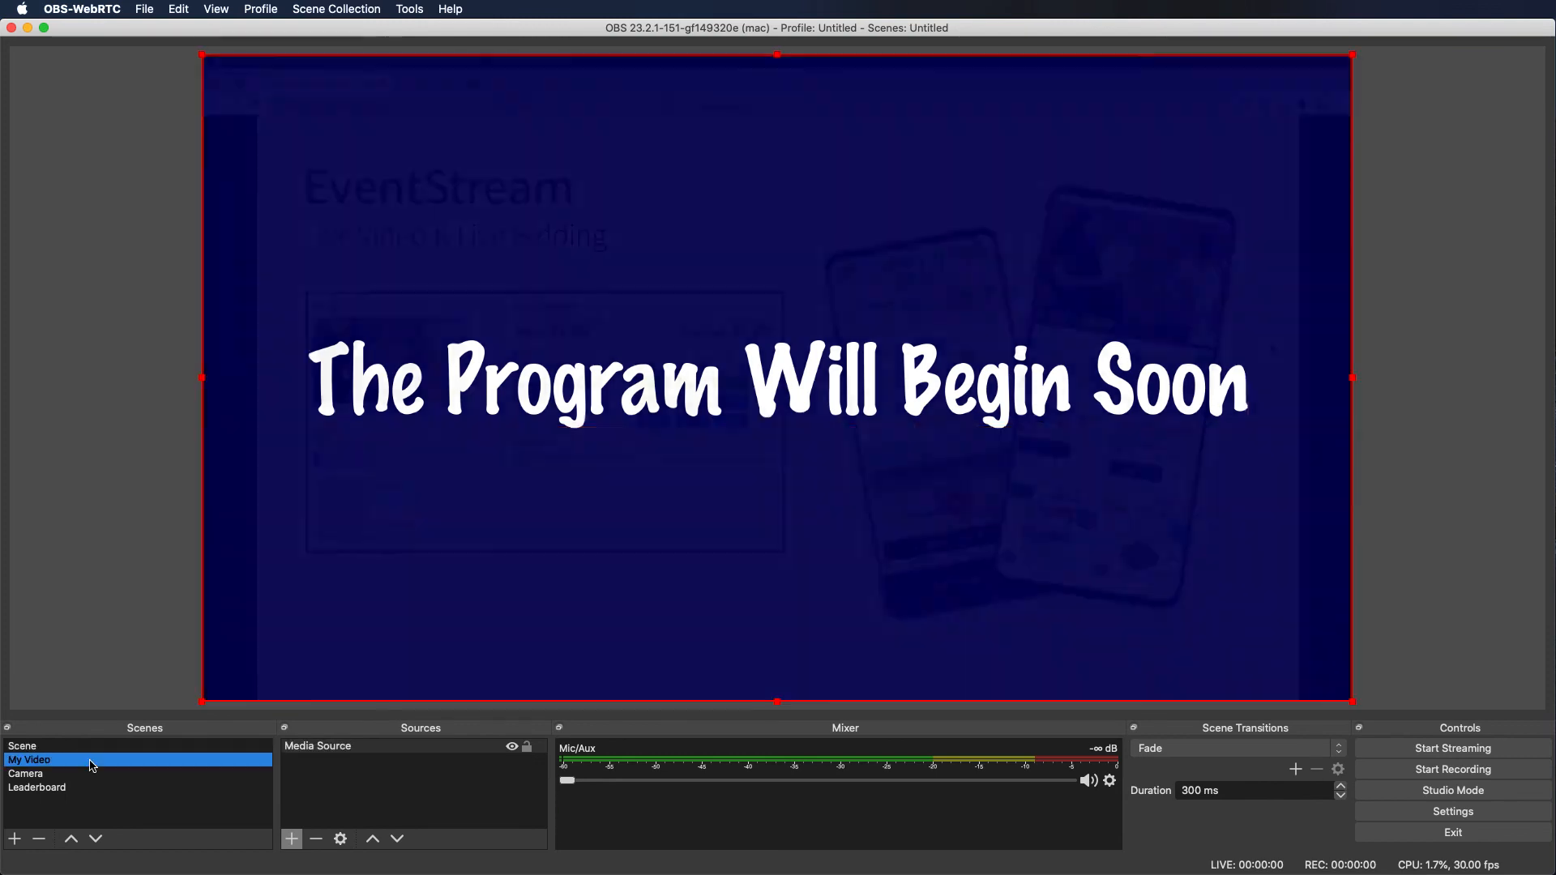
pyautogui.click(91, 787)
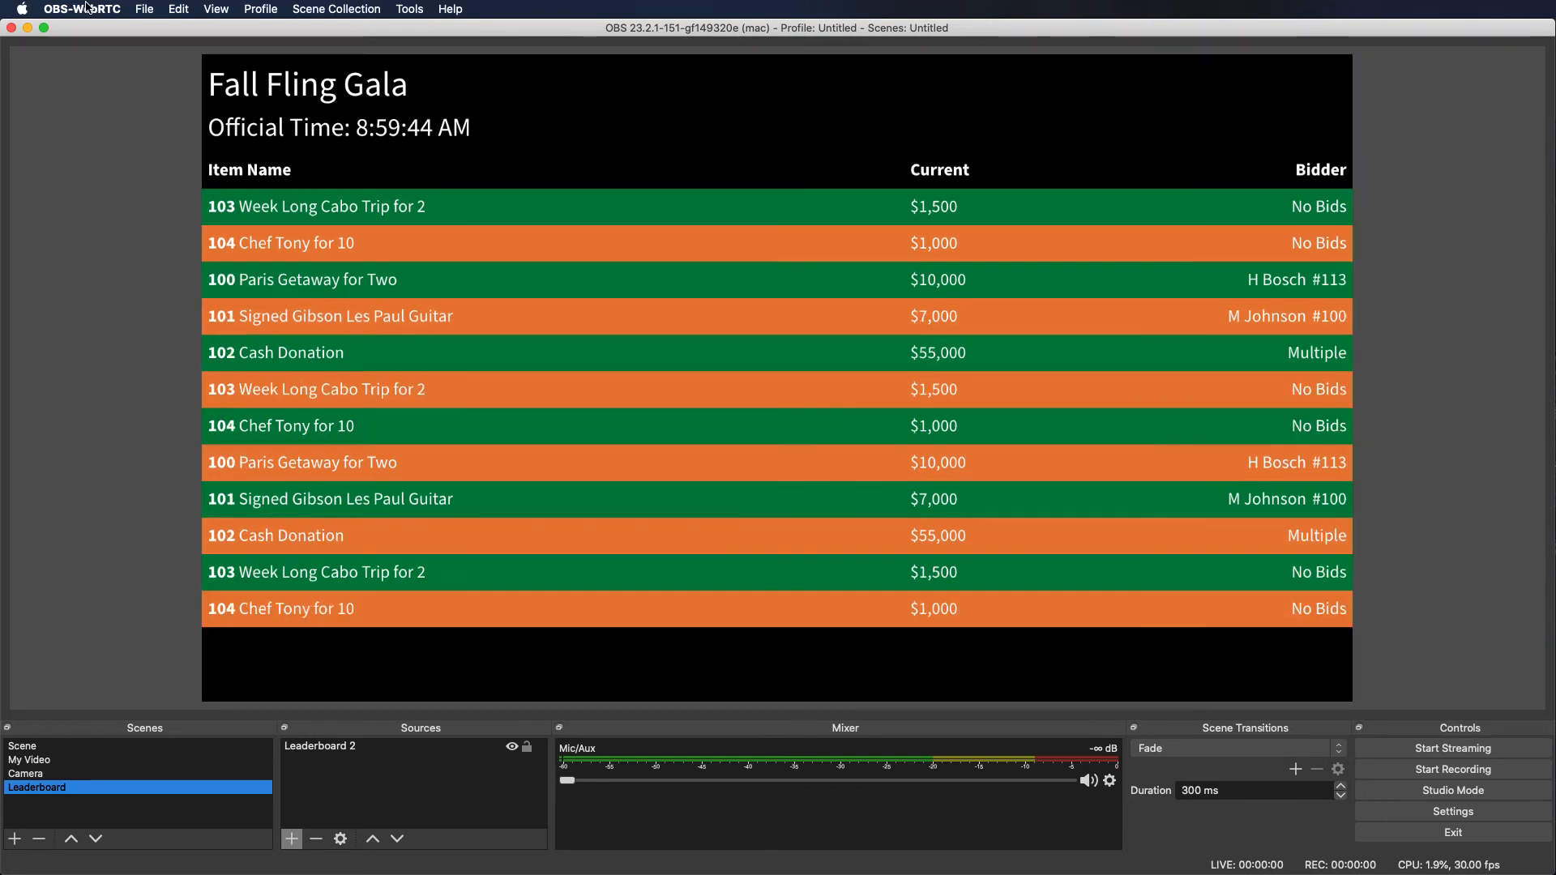
# Step: Open the stream settings and examine the streaming service, stream name and publishing token fields
pyautogui.click(62, 11)
pyautogui.click(57, 53)
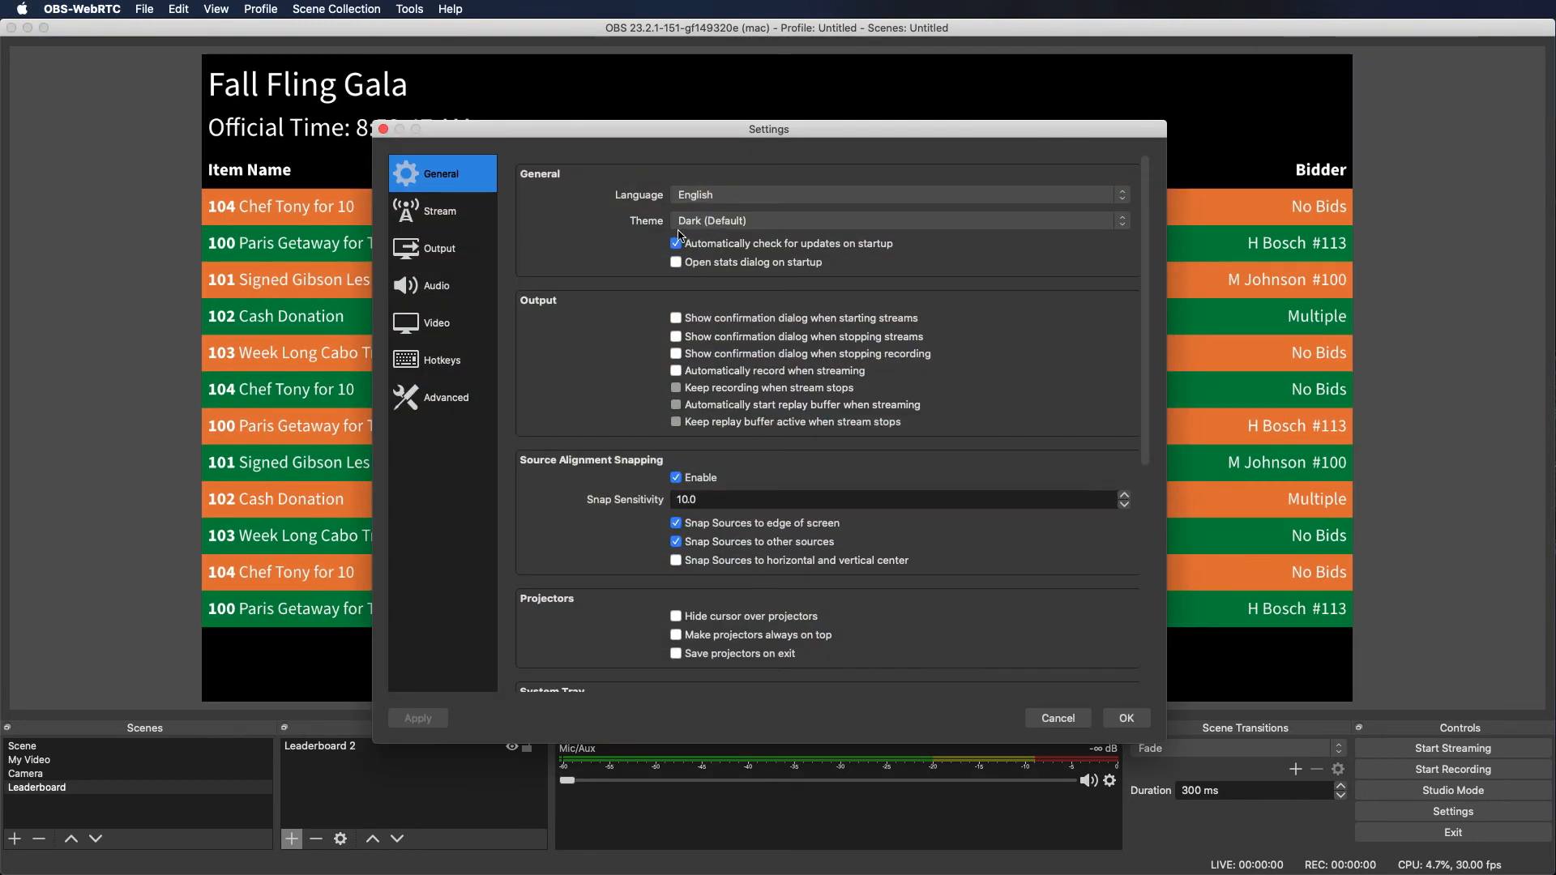
pyautogui.click(442, 212)
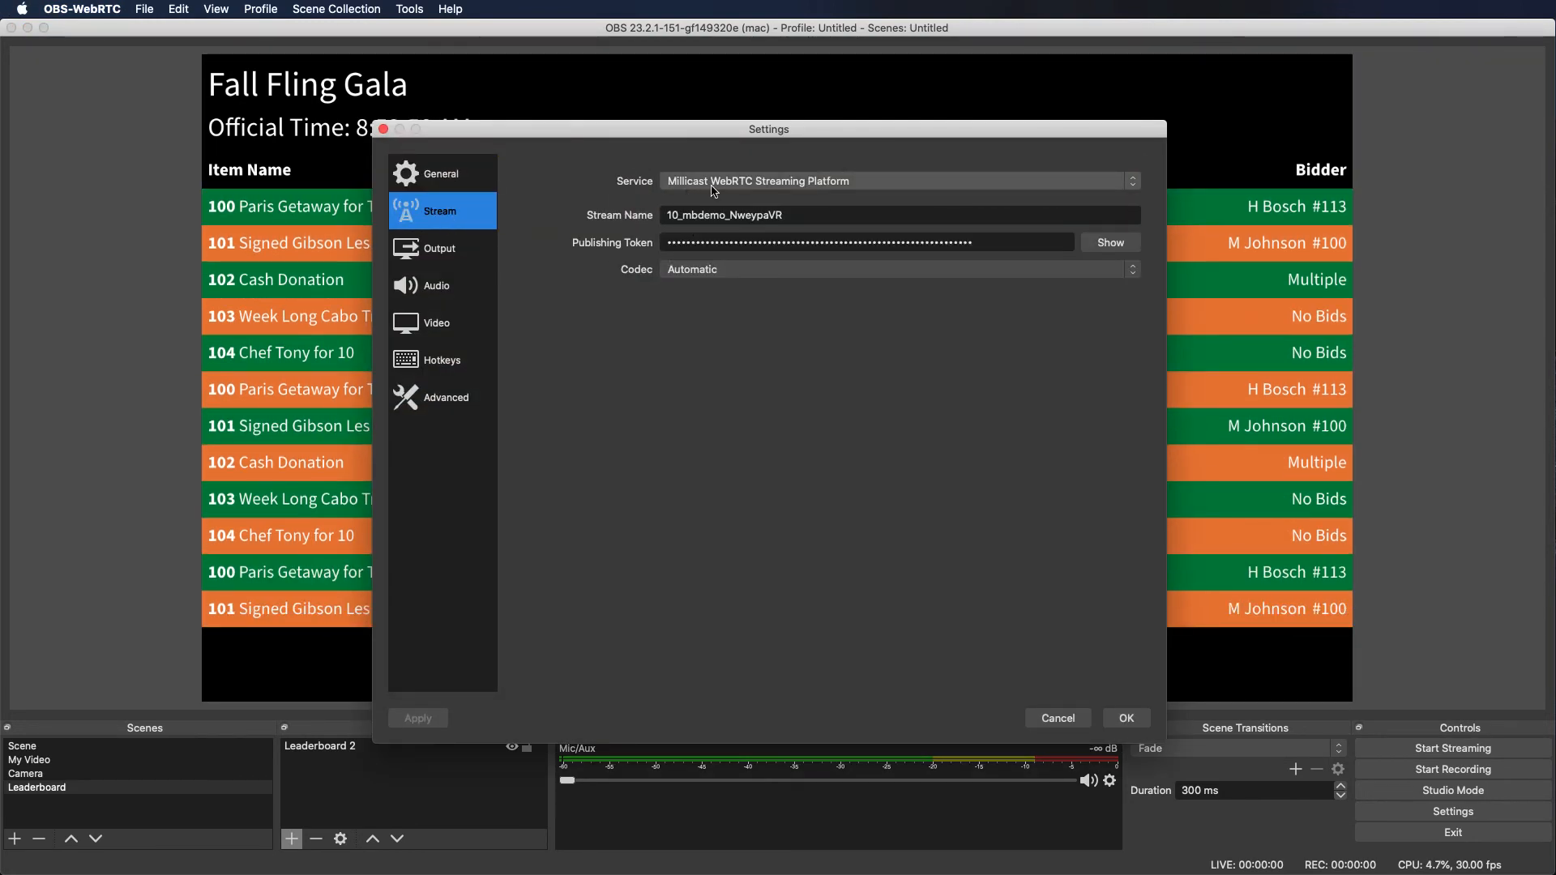
pyautogui.moveTo(666, 215); pyautogui.dragTo(794, 215)
pyautogui.click(794, 215)
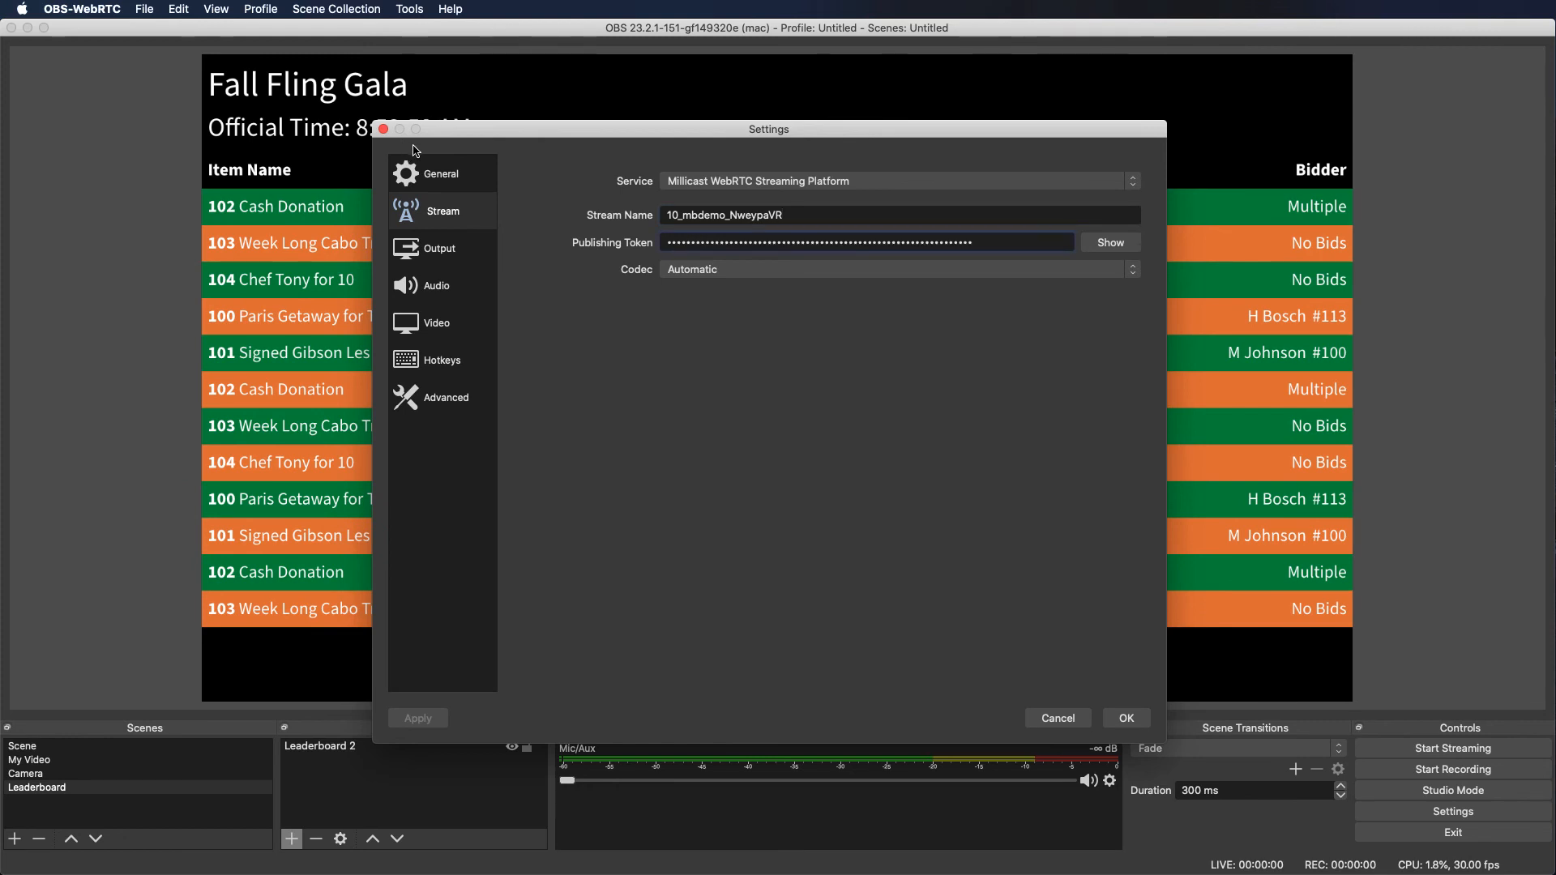
# Step: Look up the WebRTC stream details on ClickBid's Live Broadcast page in Chrome, and return to OBS to close the settings unchanged
pyautogui.press('super+Tab')
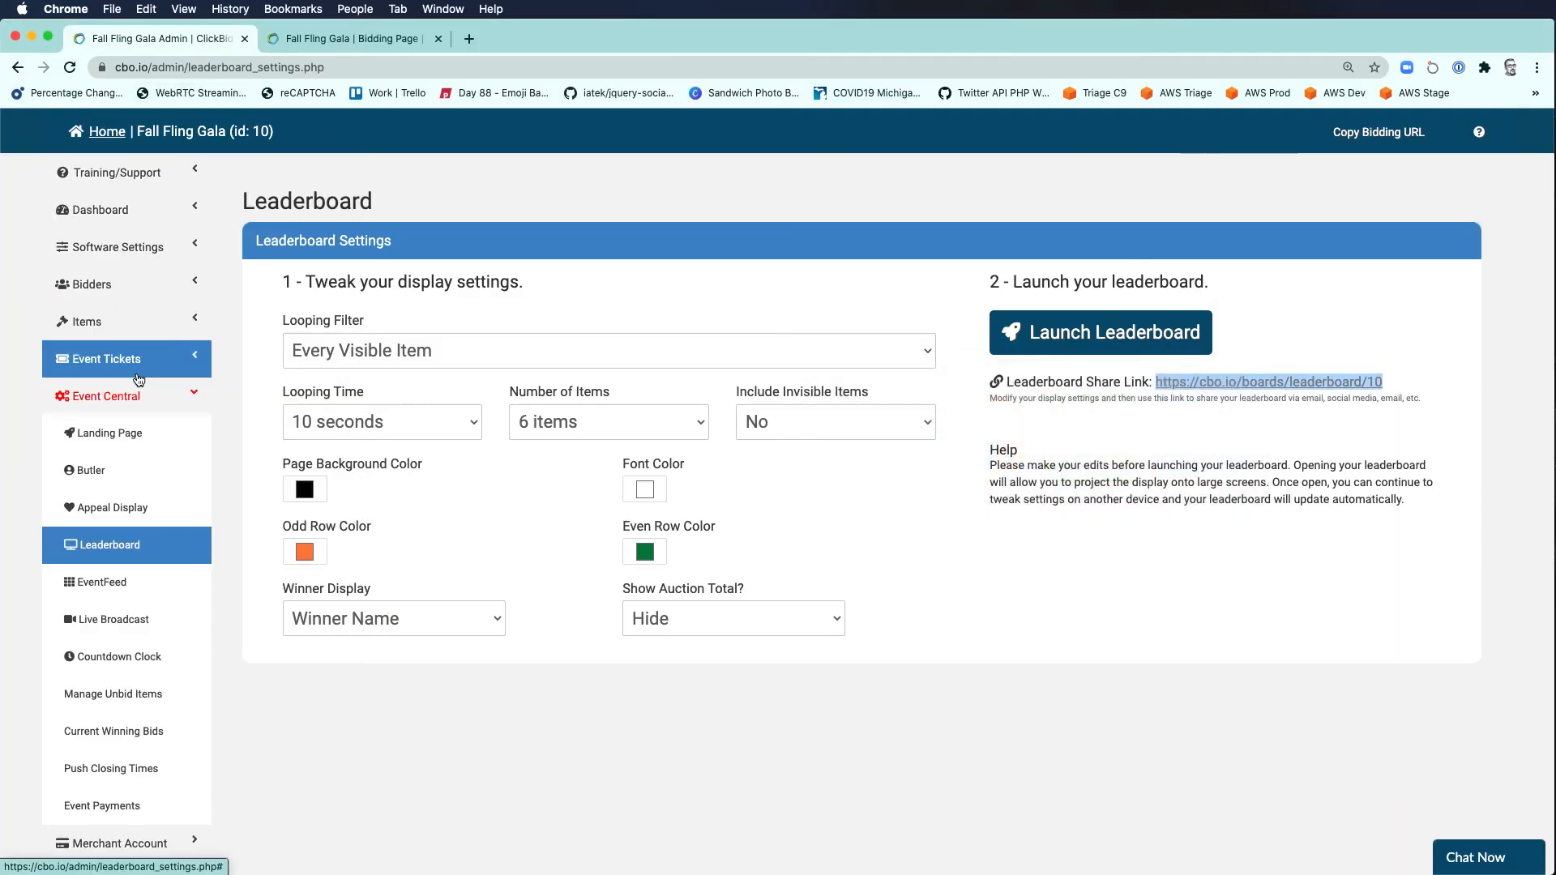
pyautogui.click(110, 620)
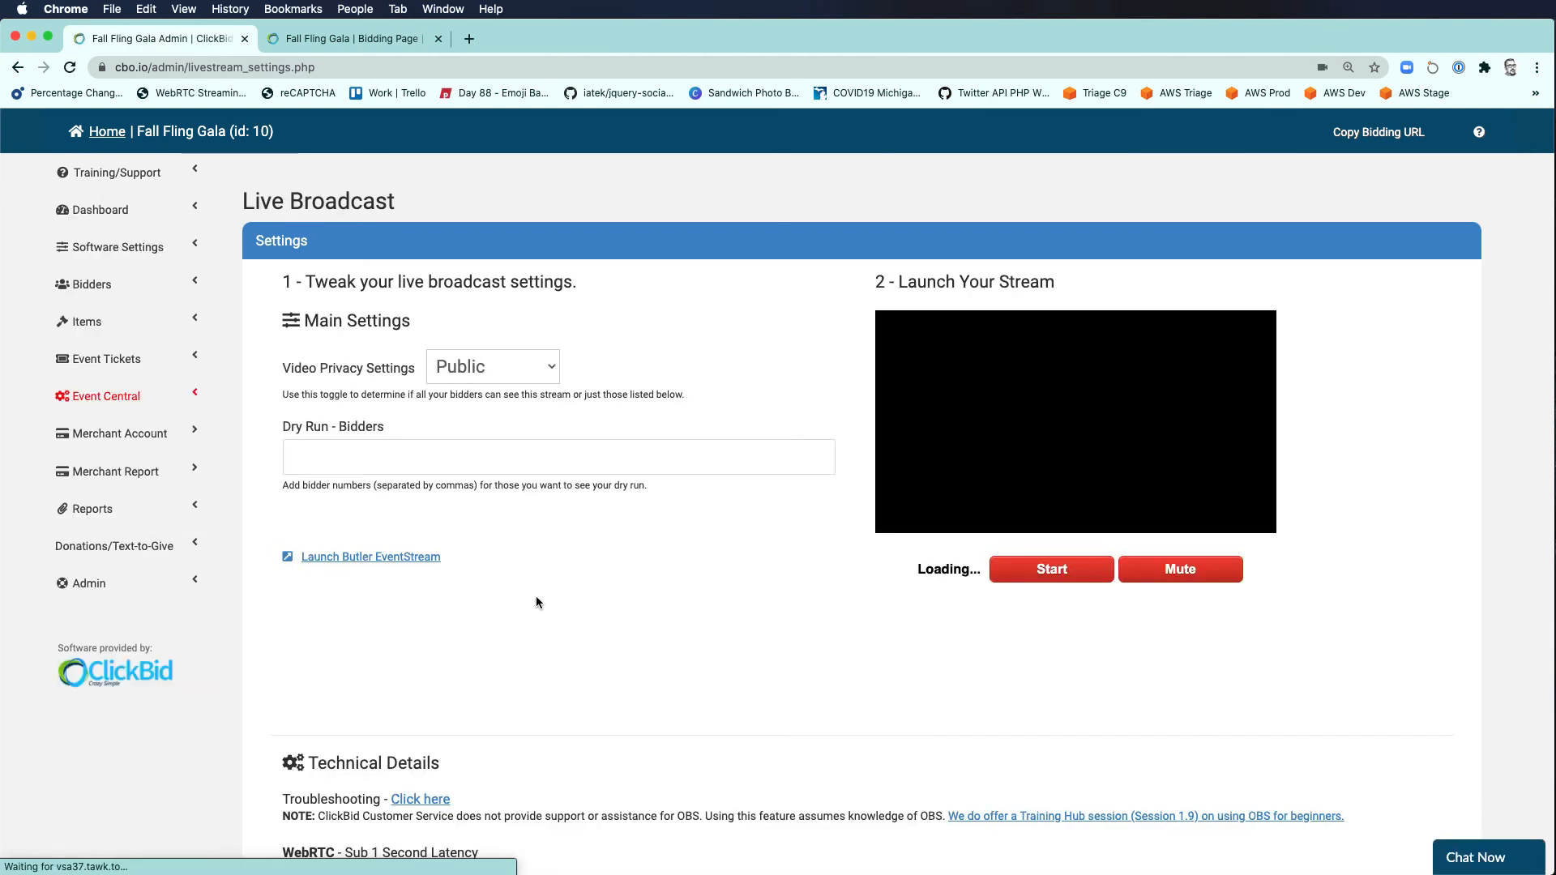
pyautogui.scroll(-5, 601, 592)
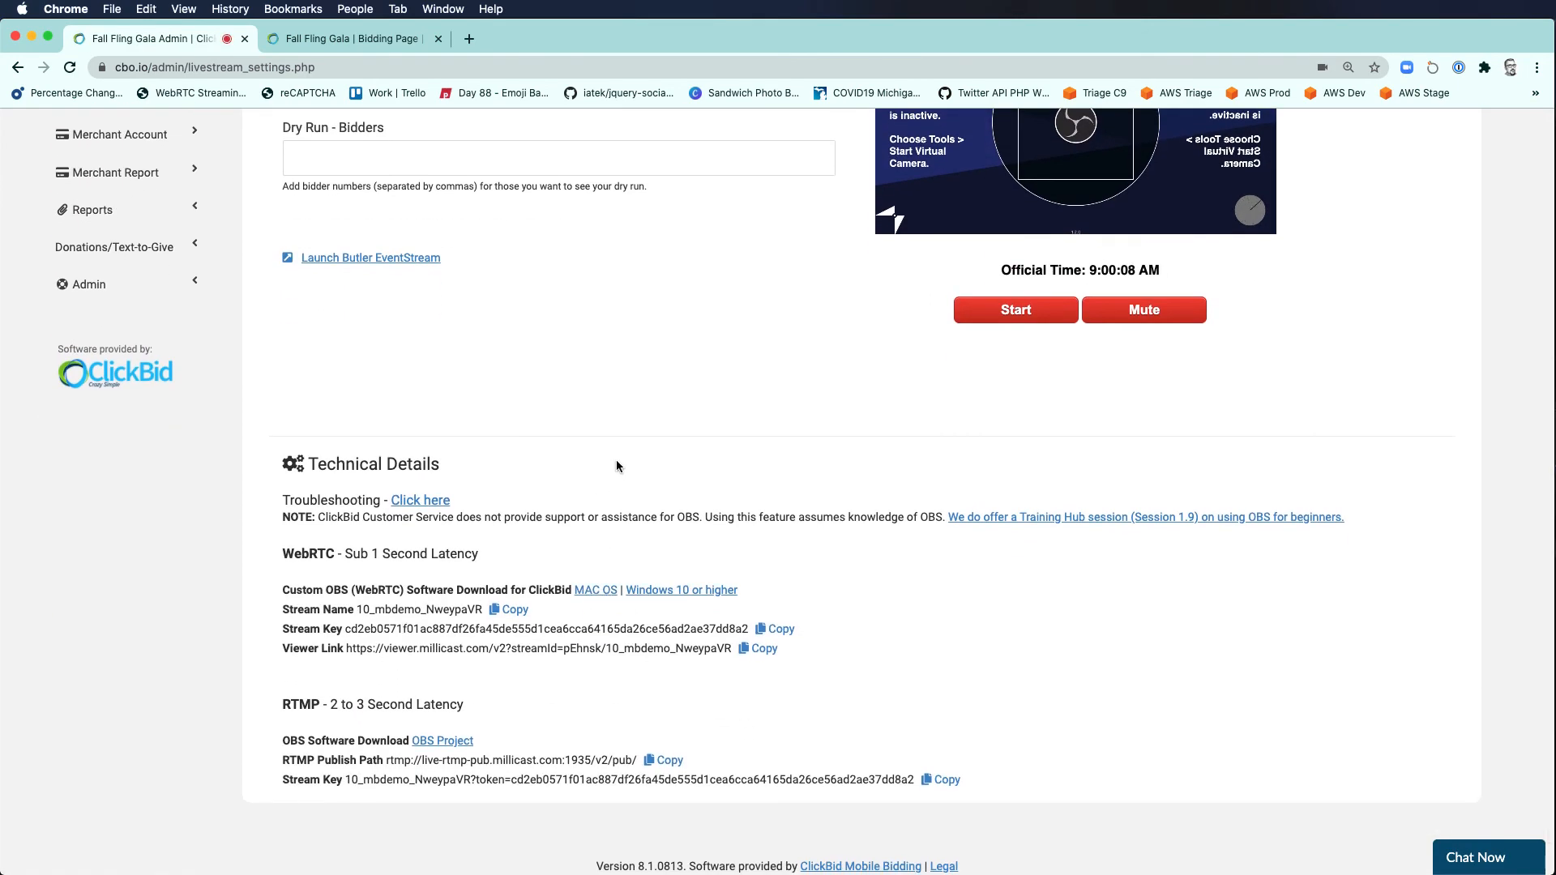
pyautogui.press('super+Tab')
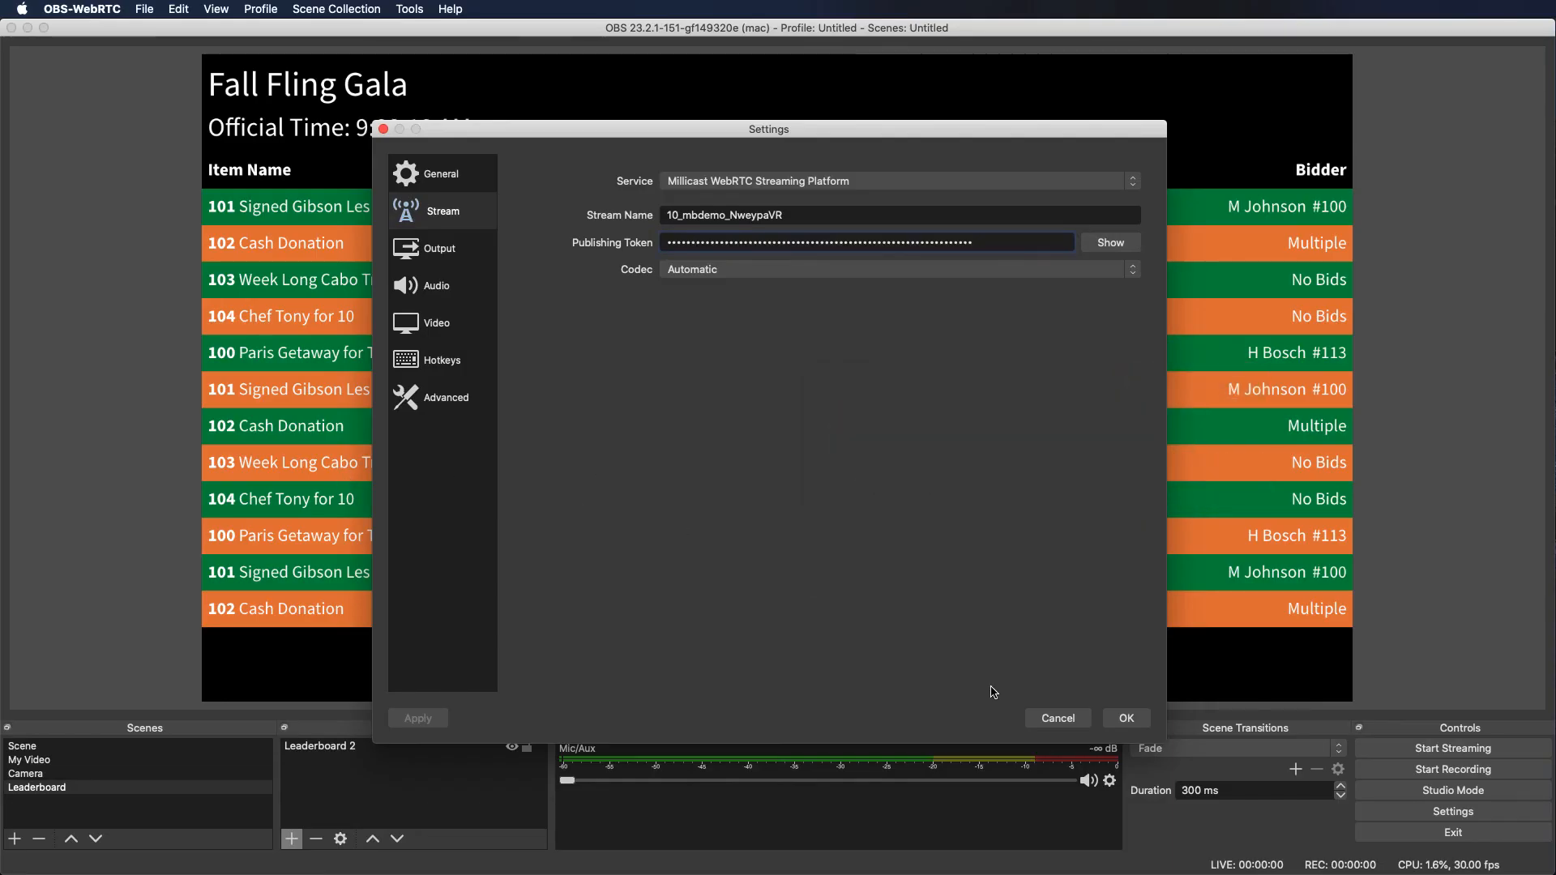
pyautogui.click(1058, 718)
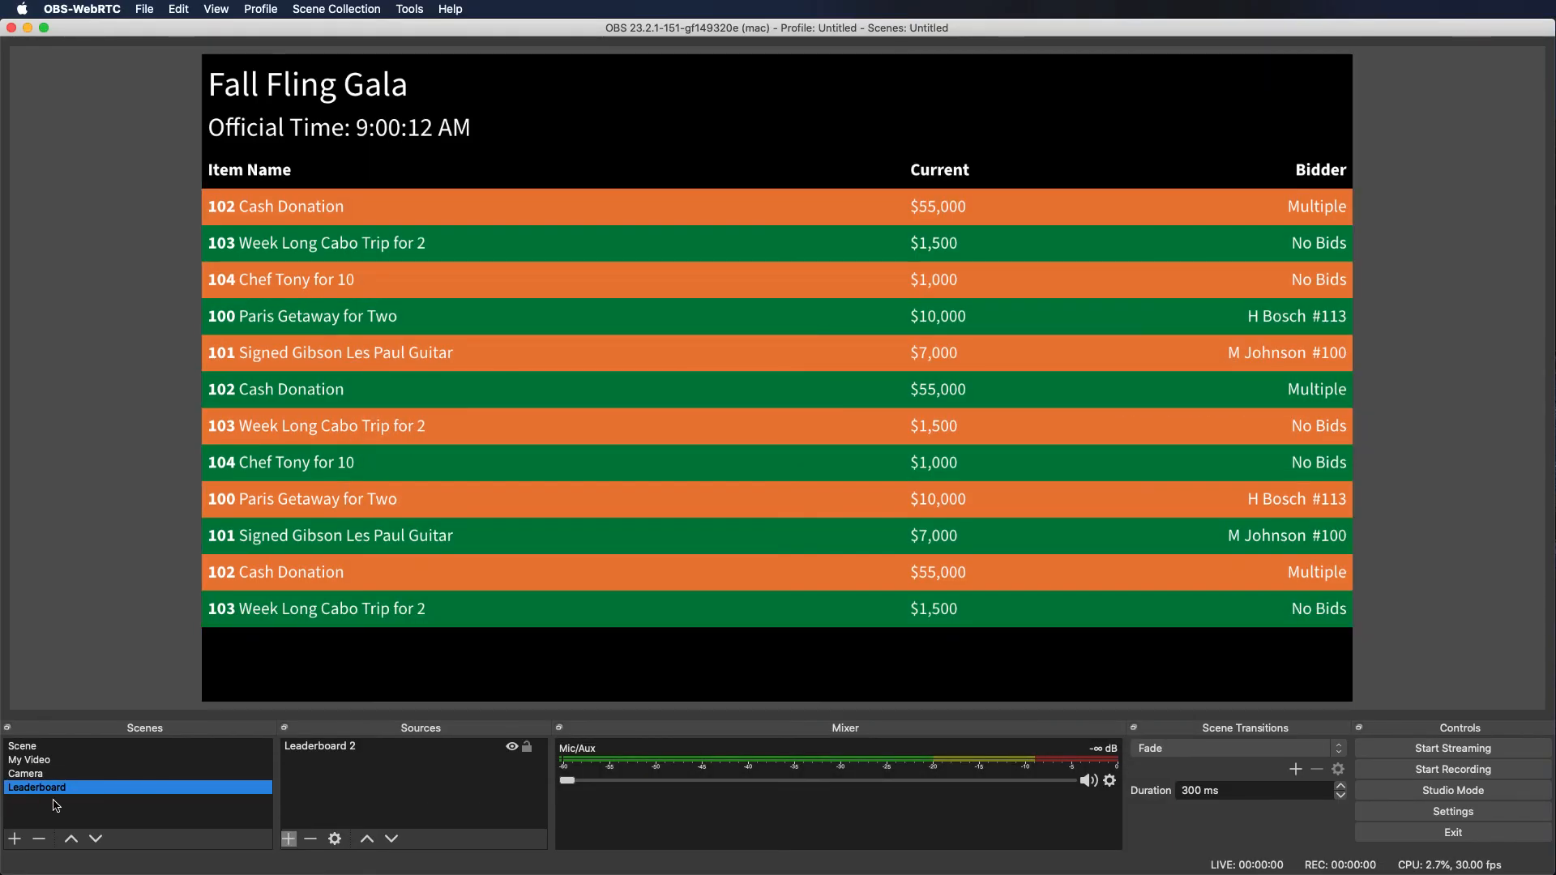
# Step: View the source types available for the Leaderboard scene without adding one
pyautogui.click(328, 767)
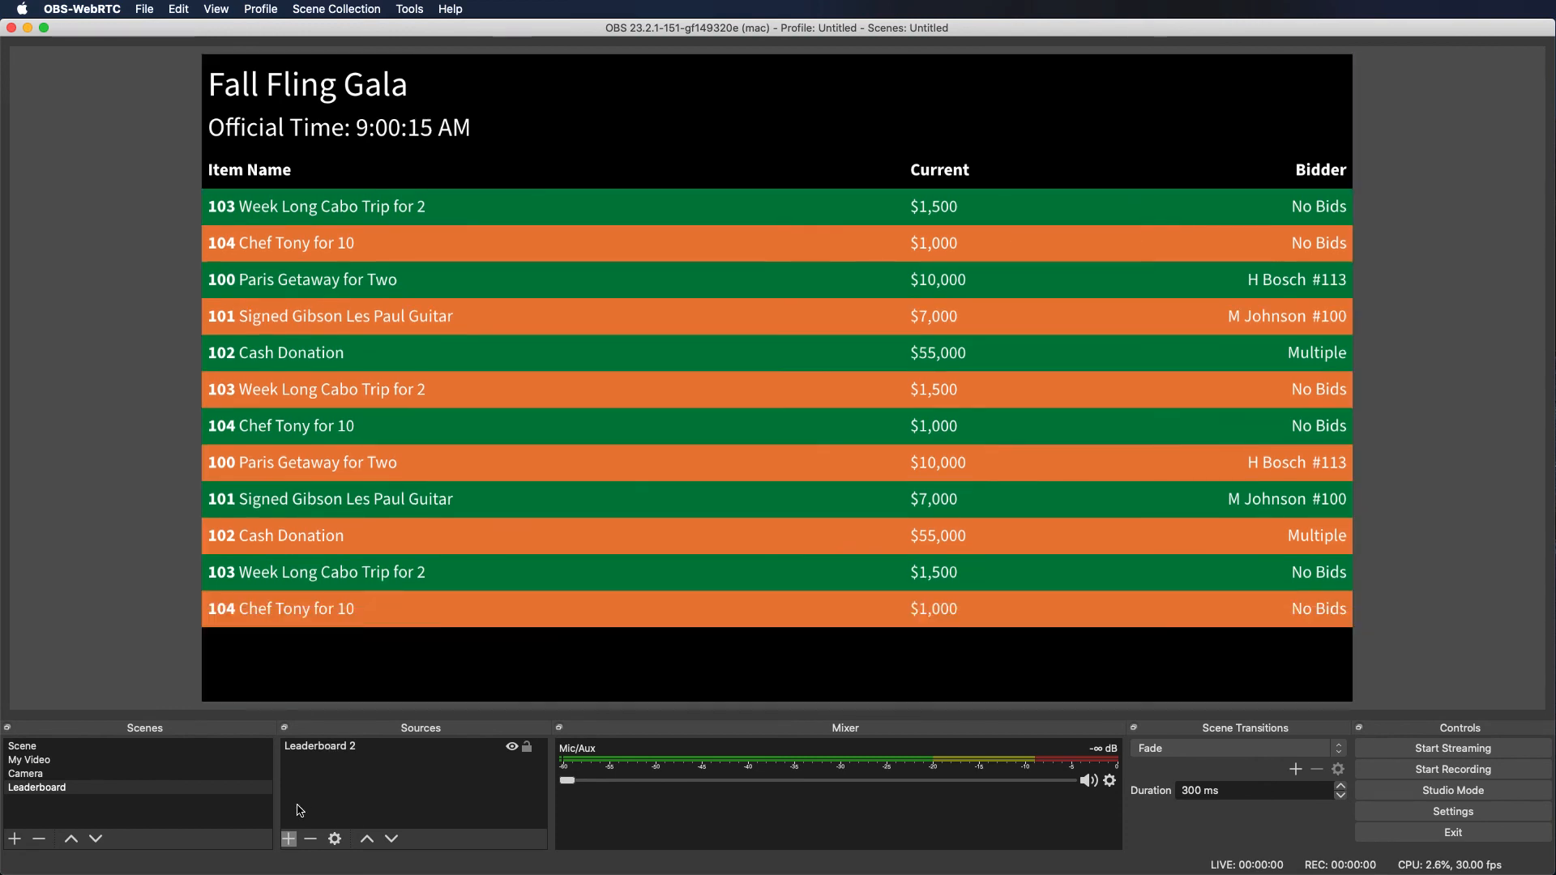
pyautogui.click(288, 839)
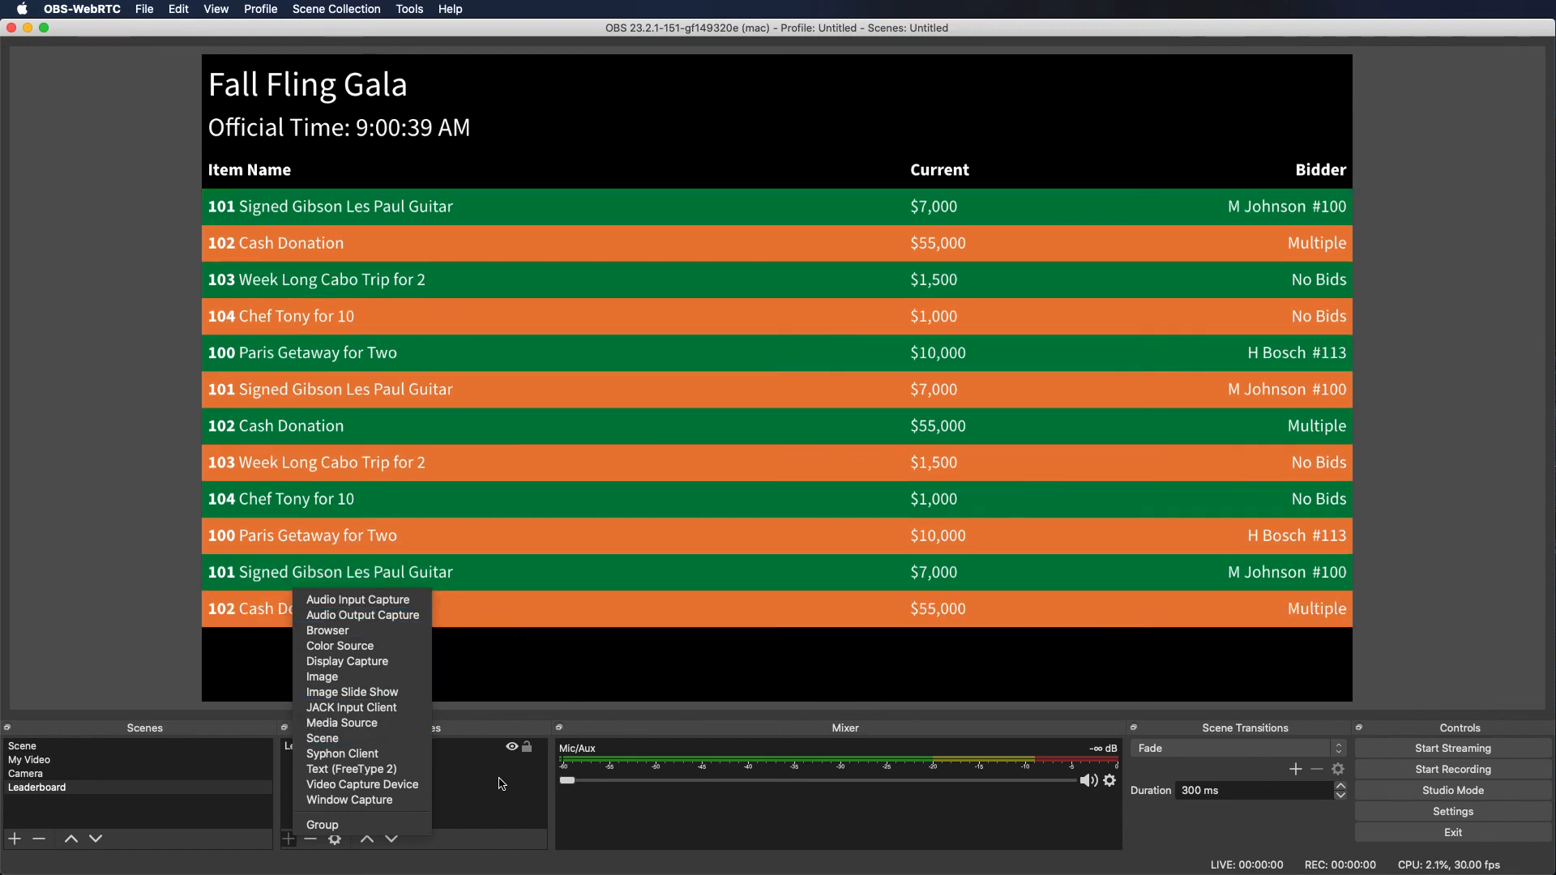
pyautogui.click(502, 784)
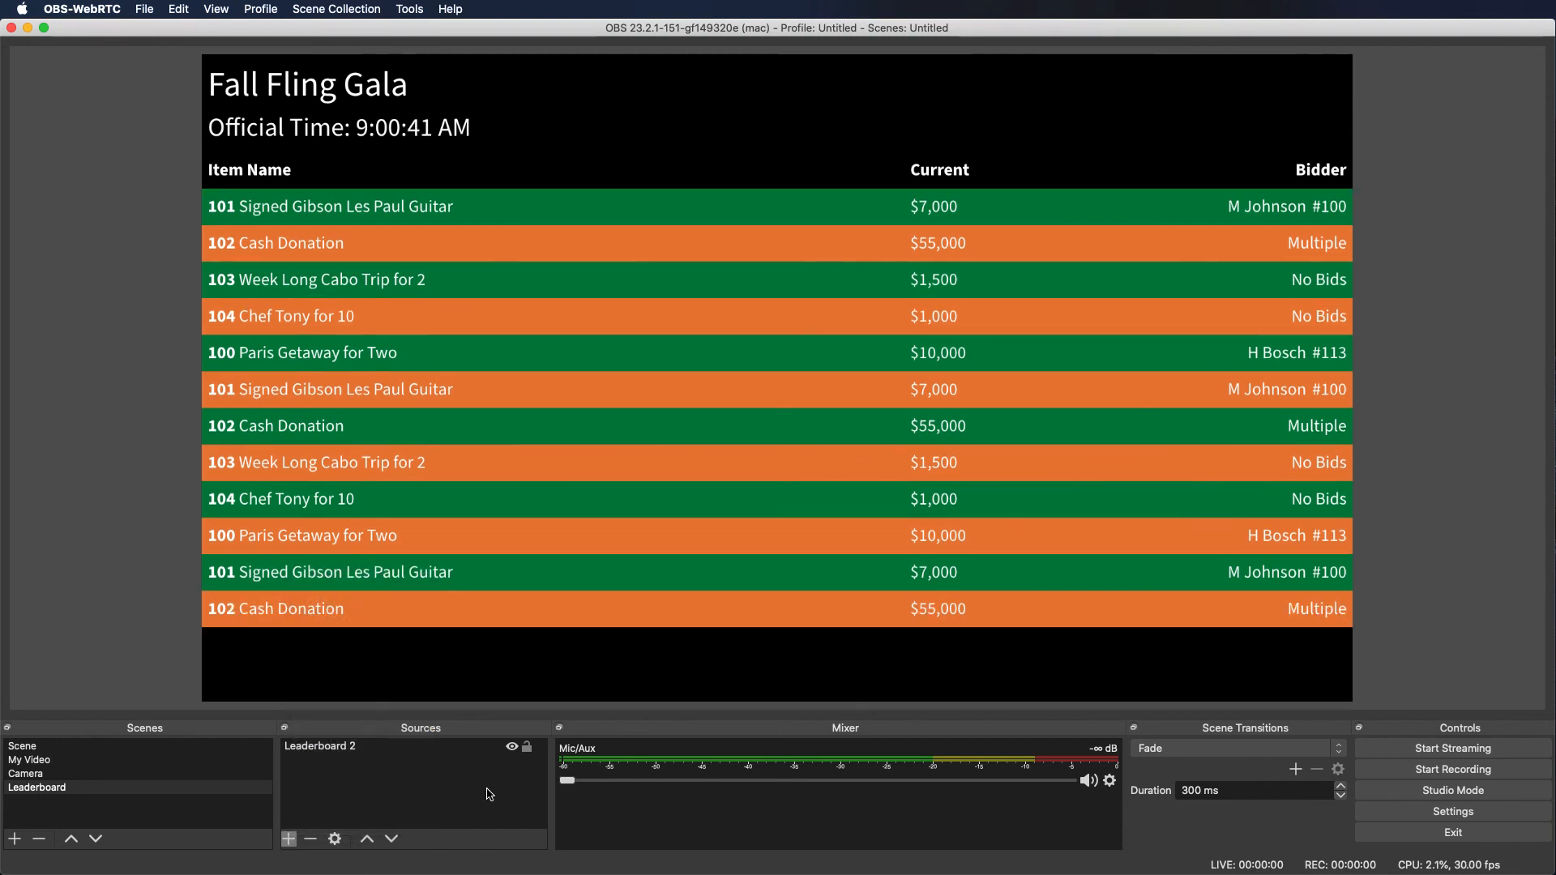